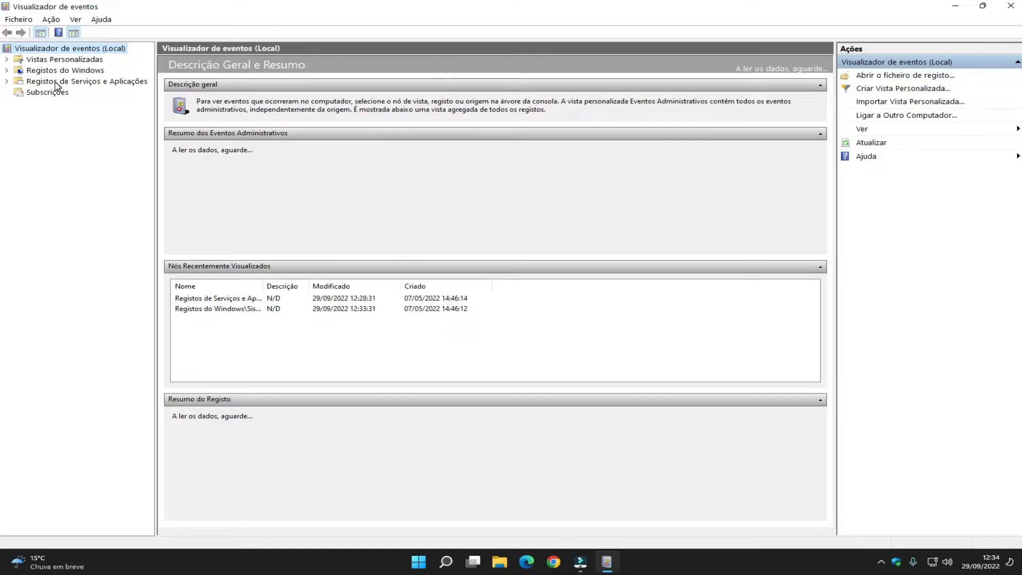
Open the WMI-Activity Operational log under Registos de Serviços e Aplicações, Microsoft, Windows.
{"action": "left_click", "coordinate": [7, 81]}
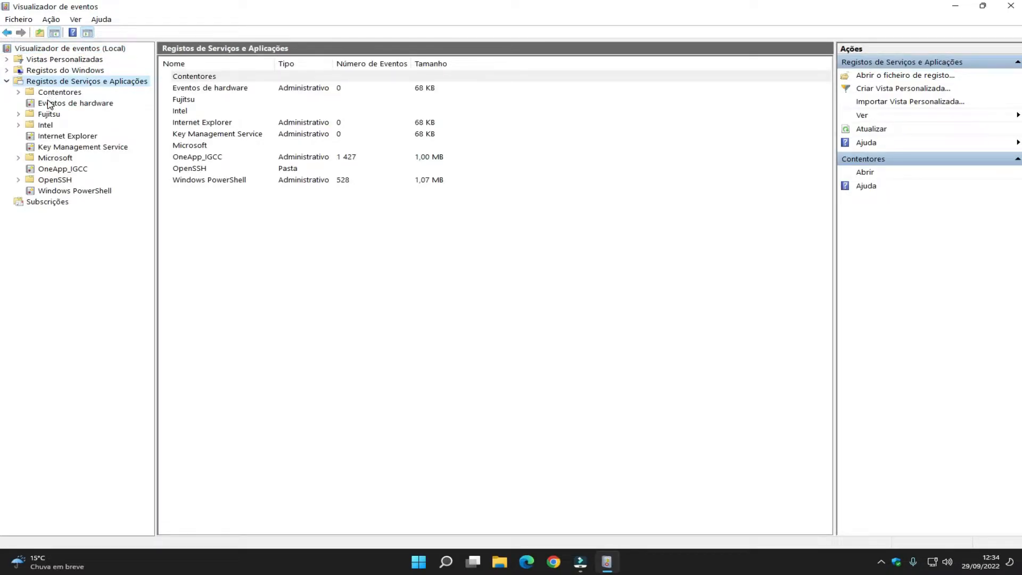
{"action": "left_click", "coordinate": [18, 158]}
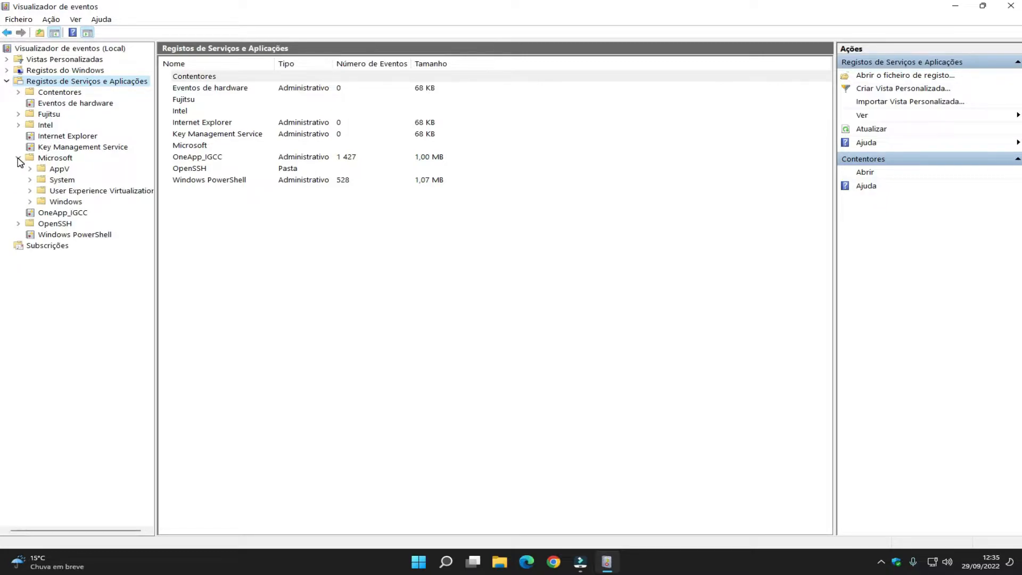
{"action": "left_click", "coordinate": [31, 202]}
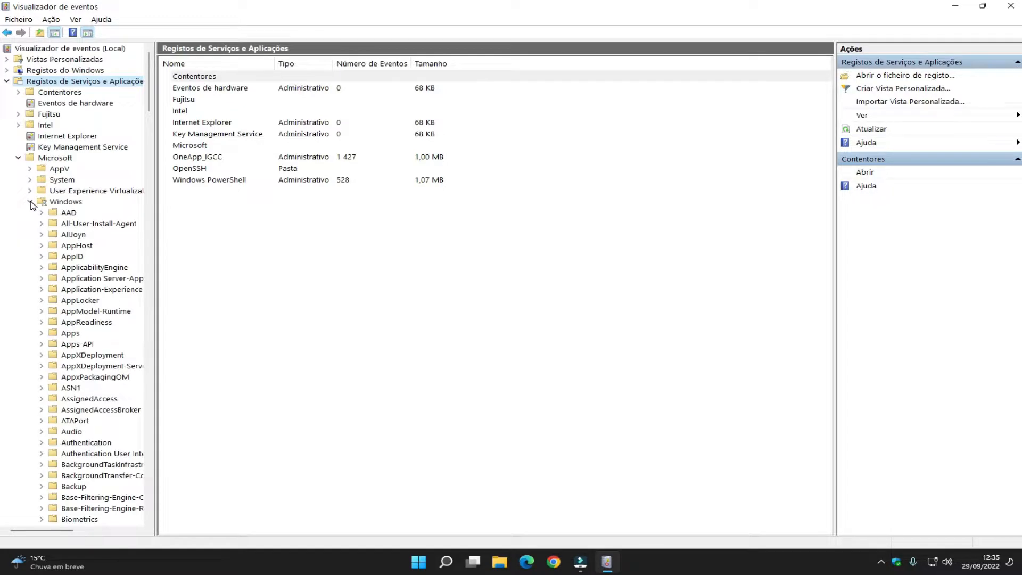
{"action": "left_click", "coordinate": [89, 225]}
{"action": "key", "text": "End"}
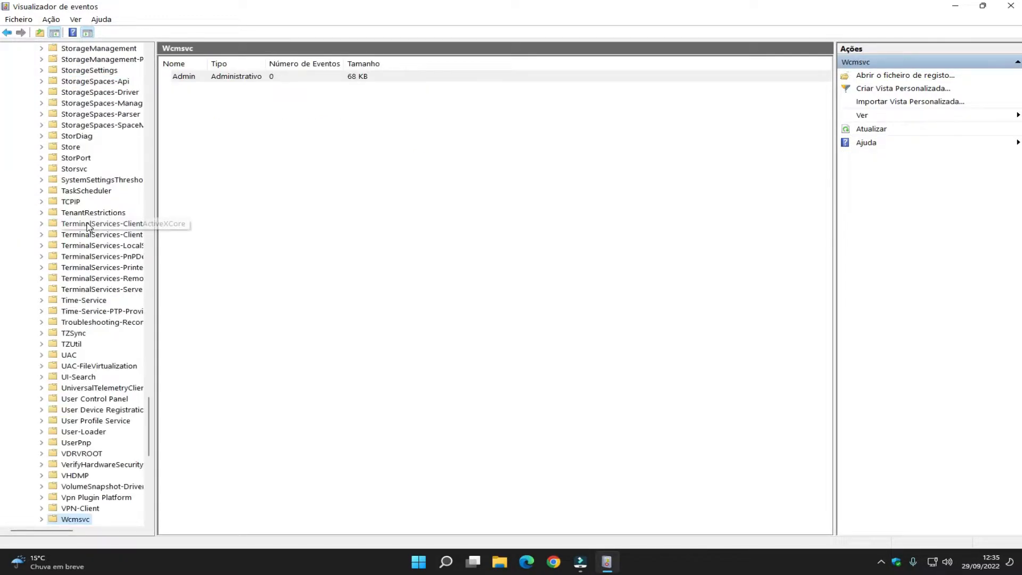
{"action": "scroll", "coordinate": [89, 226], "scroll_direction": "down", "scroll_amount": 6}
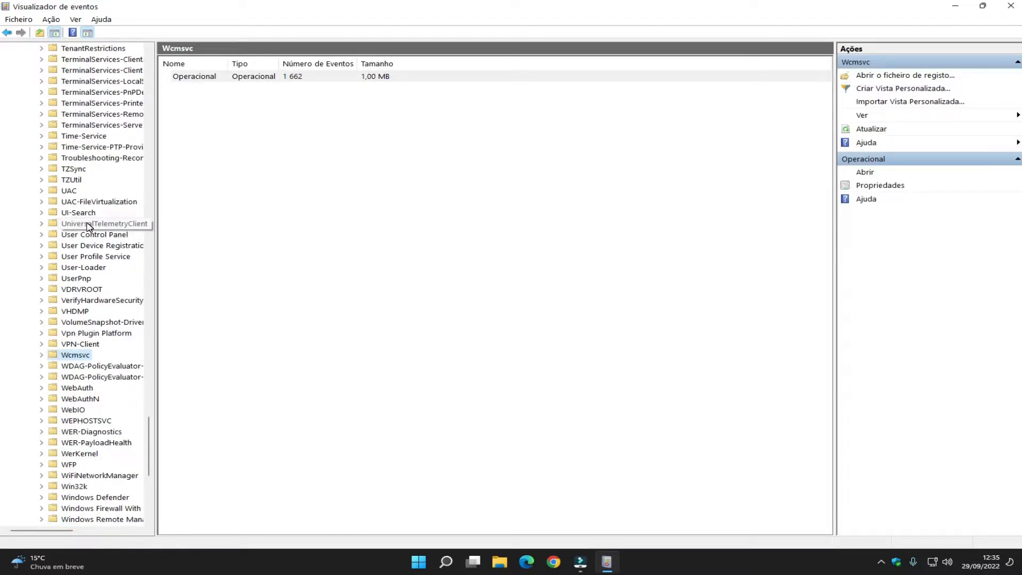
{"action": "scroll", "coordinate": [89, 225], "scroll_direction": "down", "scroll_amount": 2}
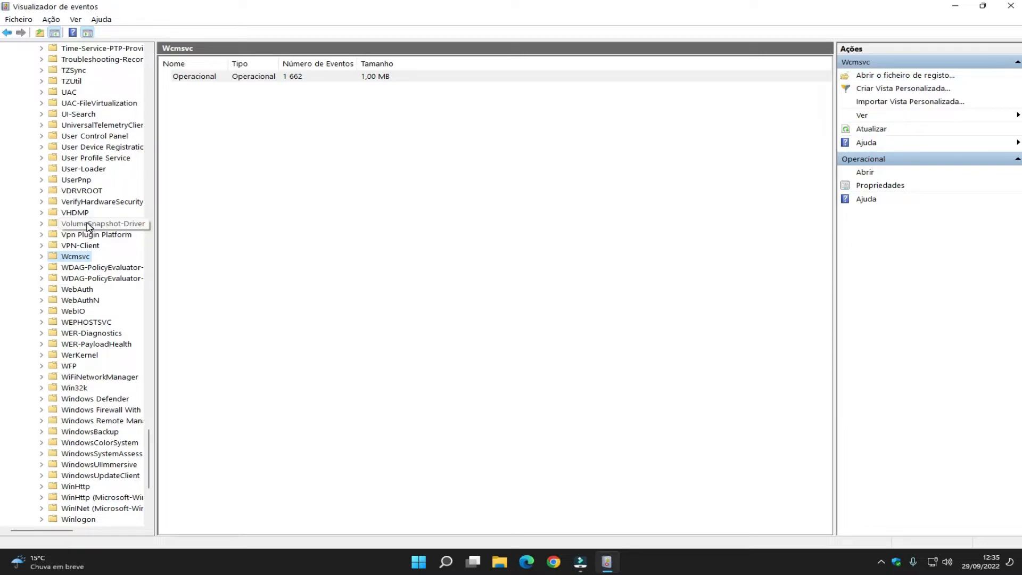
{"action": "scroll", "coordinate": [89, 226], "scroll_direction": "down", "scroll_amount": 3}
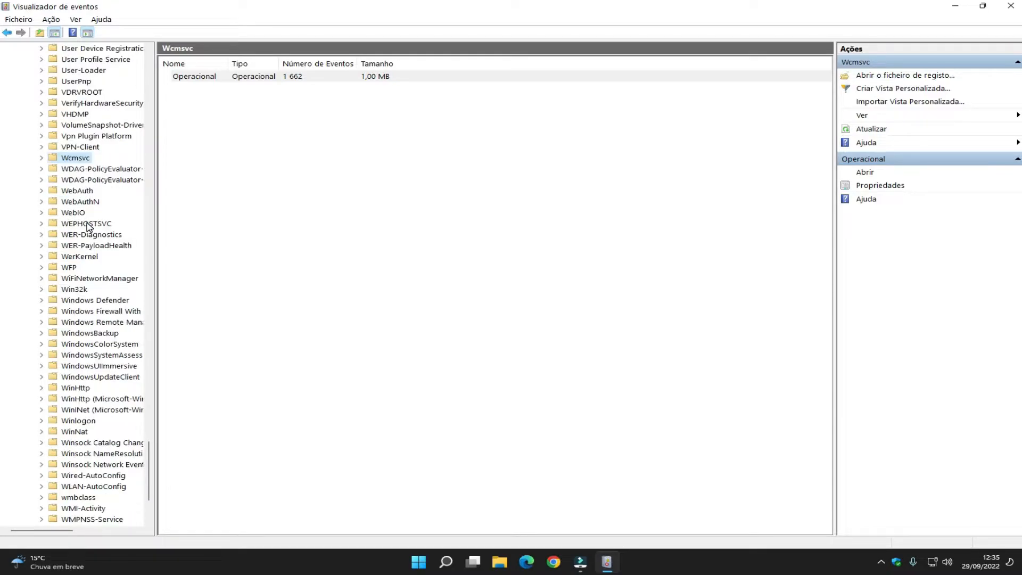
{"action": "scroll", "coordinate": [89, 225], "scroll_direction": "down", "scroll_amount": 2}
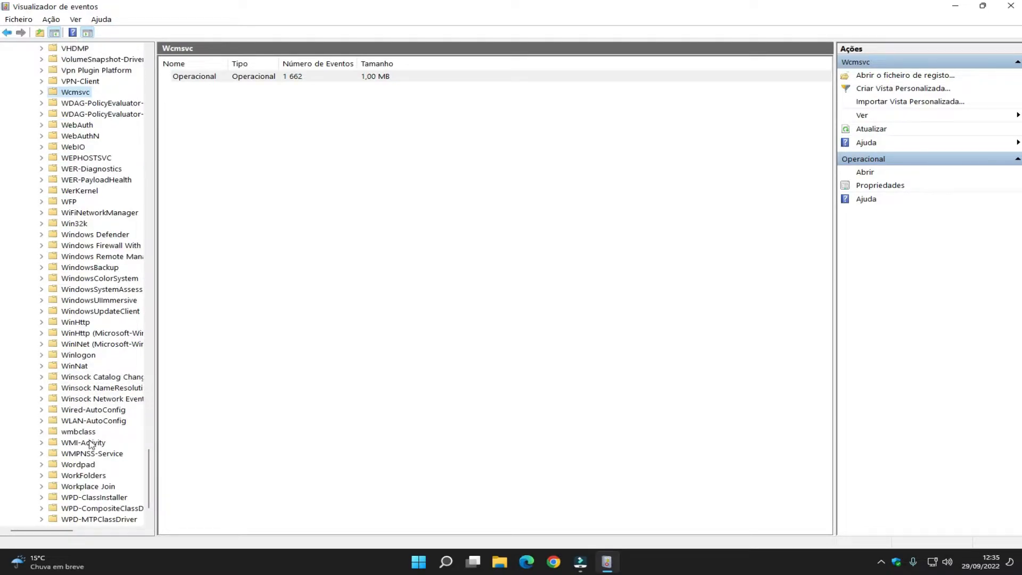
{"action": "left_click", "coordinate": [42, 443]}
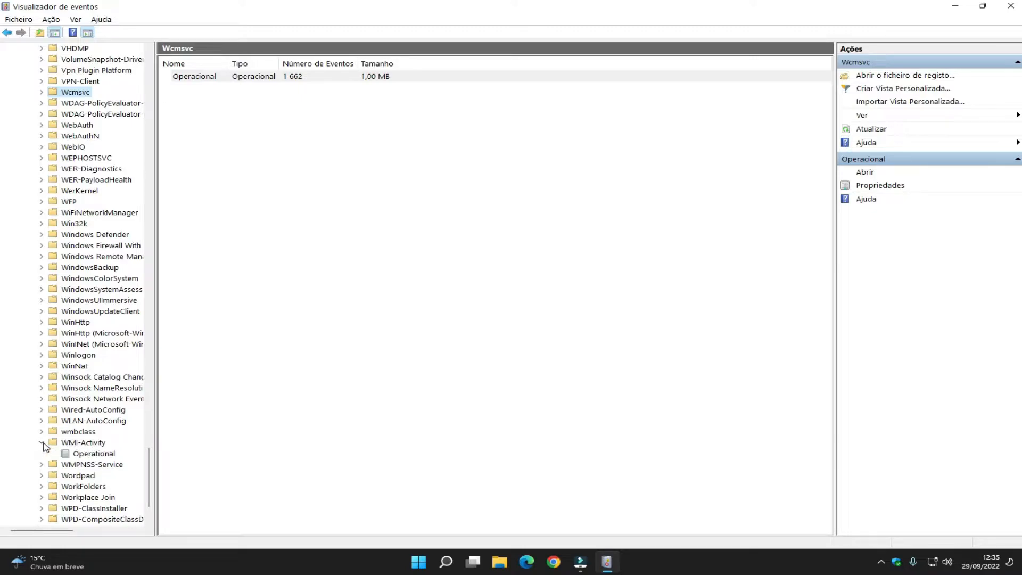
{"action": "left_click", "coordinate": [87, 456]}
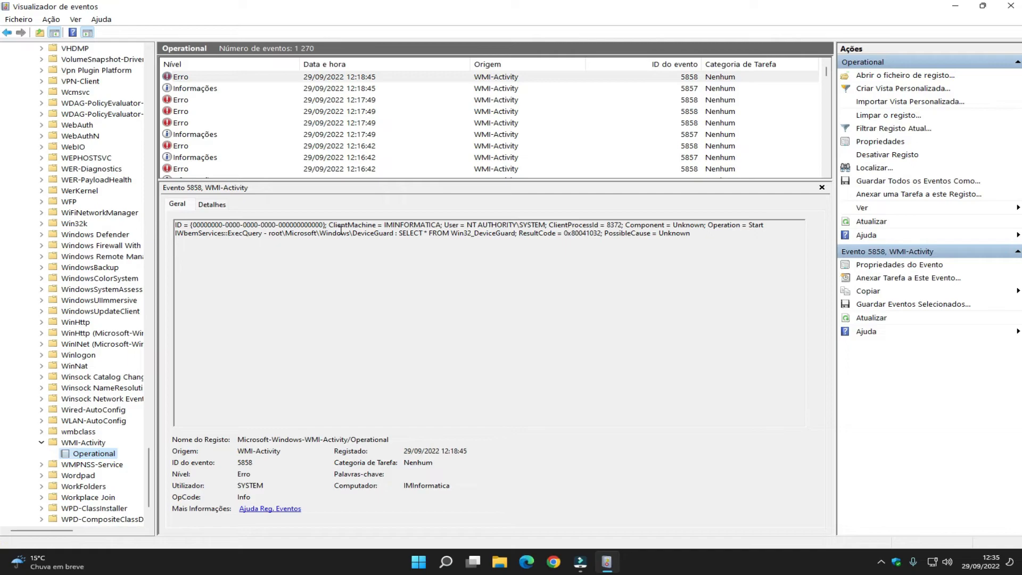
Look up the newest error event's ClientProcessId in Task Manager's process details, sorted by descending PID.
{"action": "left_click_drag", "start_coordinate": [400, 181], "coordinate": [393, 254]}
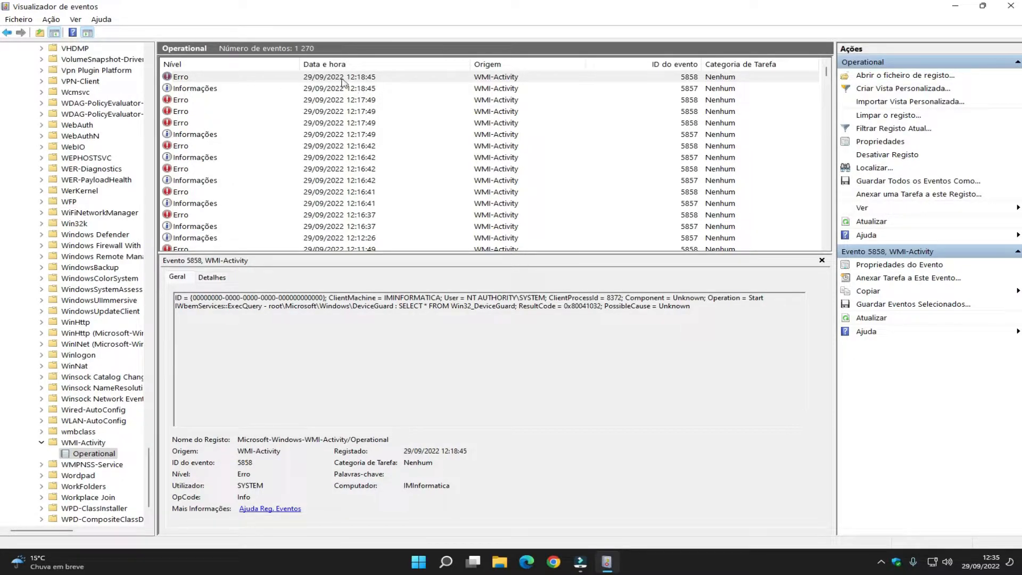
{"action": "left_click", "coordinate": [182, 81]}
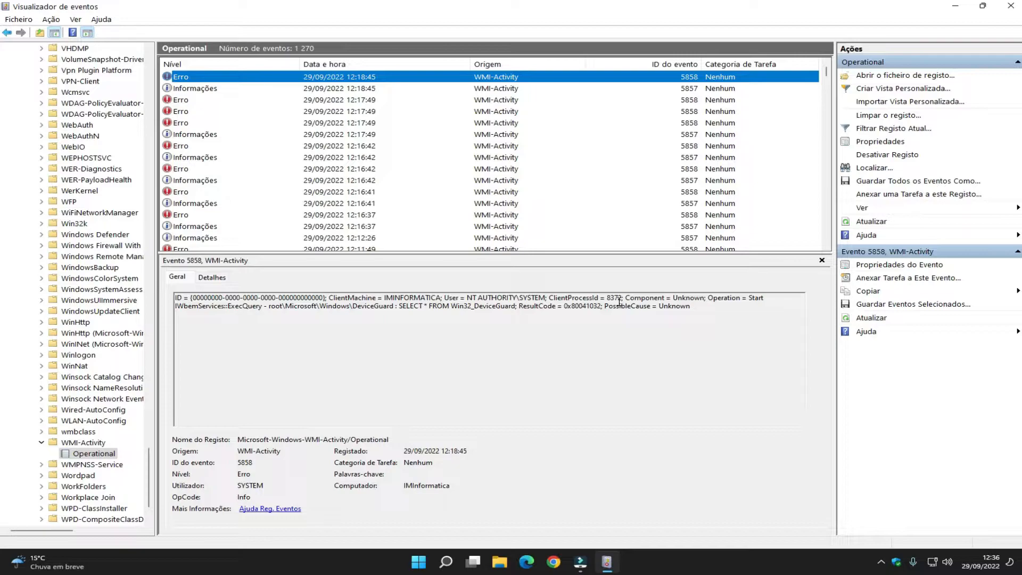
{"action": "key", "text": "ctrl+shift+Escape"}
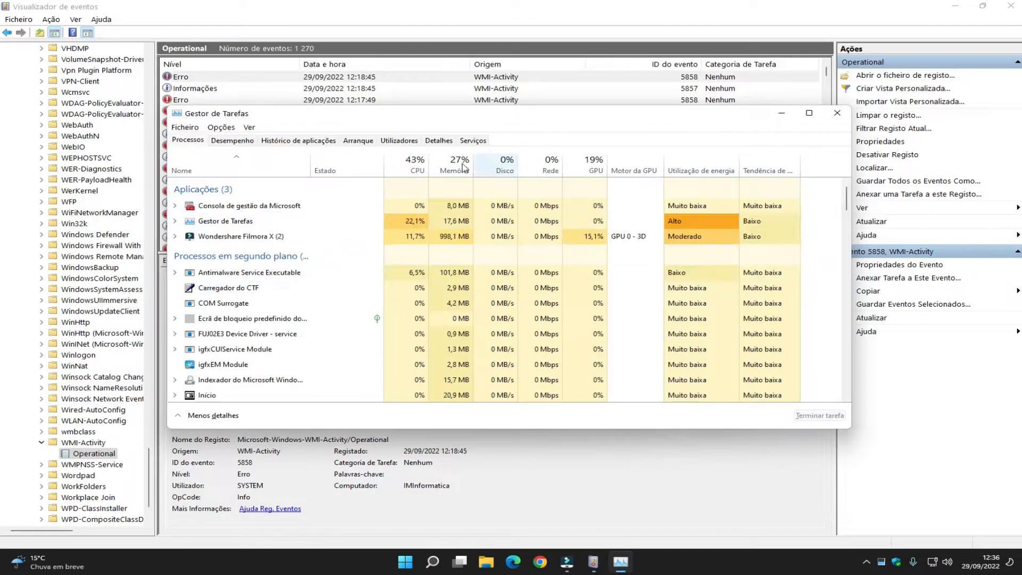
{"action": "left_click", "coordinate": [440, 141]}
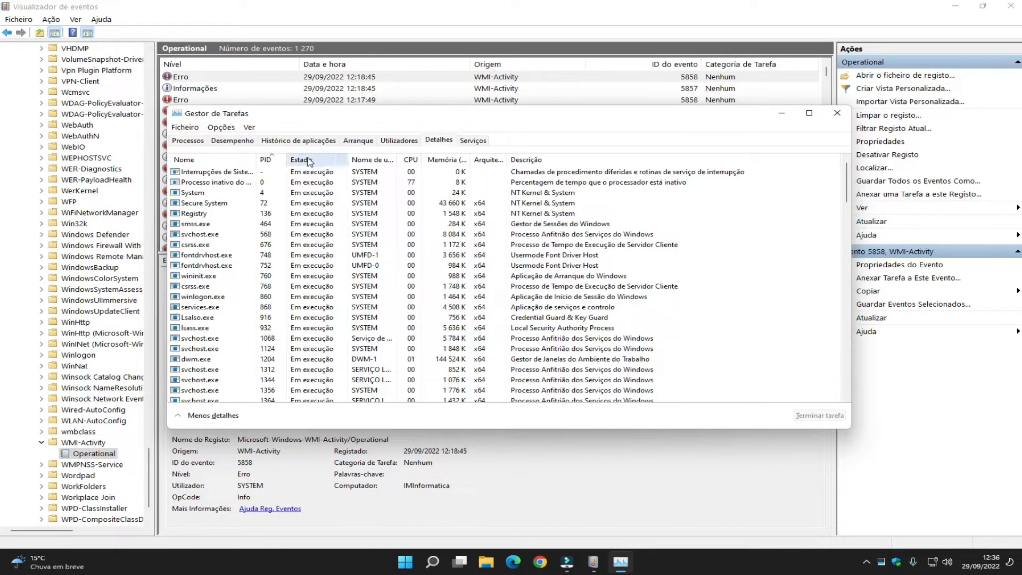
{"action": "left_click", "coordinate": [267, 162]}
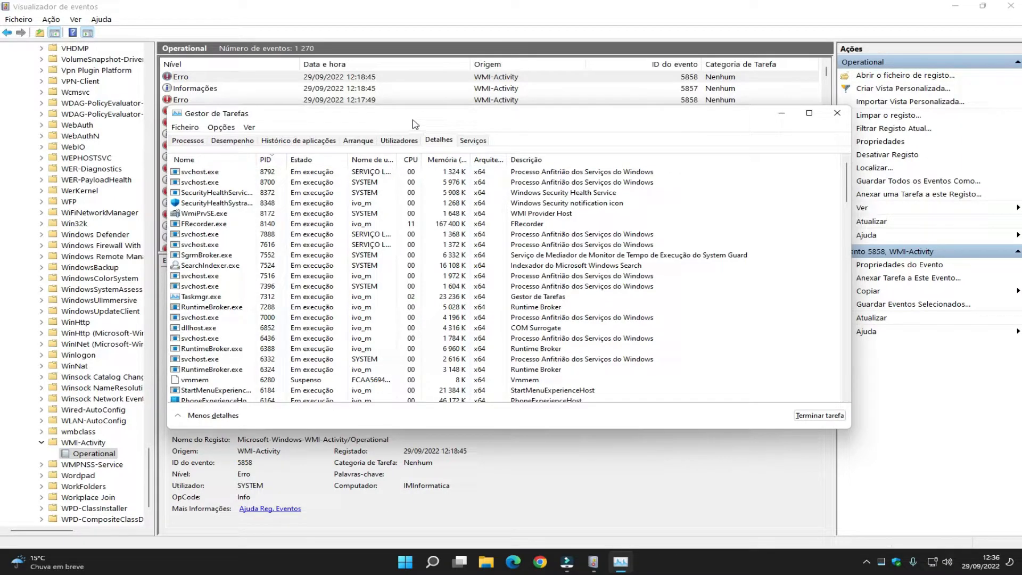
{"action": "left_click_drag", "start_coordinate": [426, 120], "coordinate": [468, 180]}
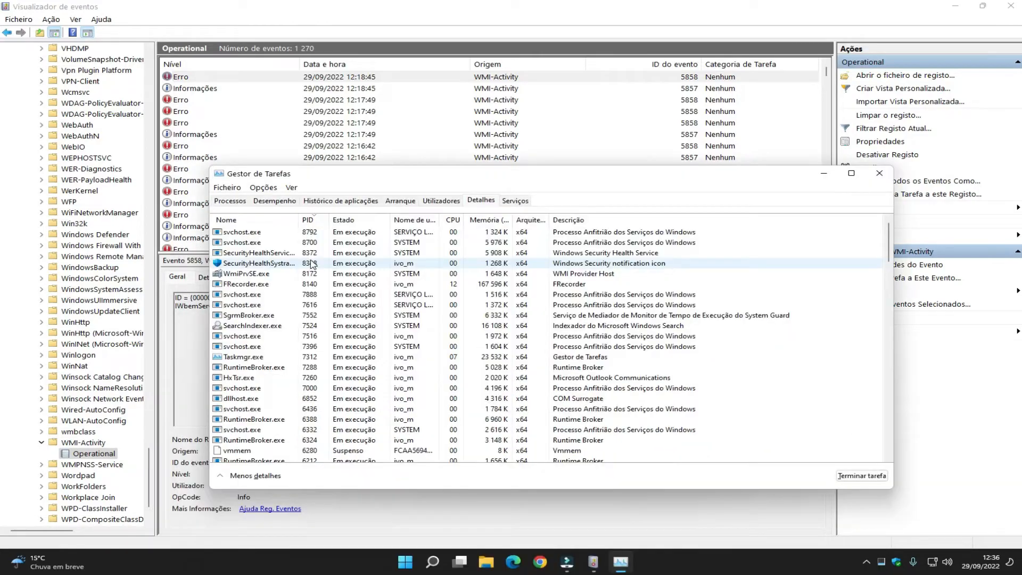
End the SecurityHealthService.exe process matching the event's ClientProcessId and confirm the termination.
{"action": "left_click", "coordinate": [274, 255]}
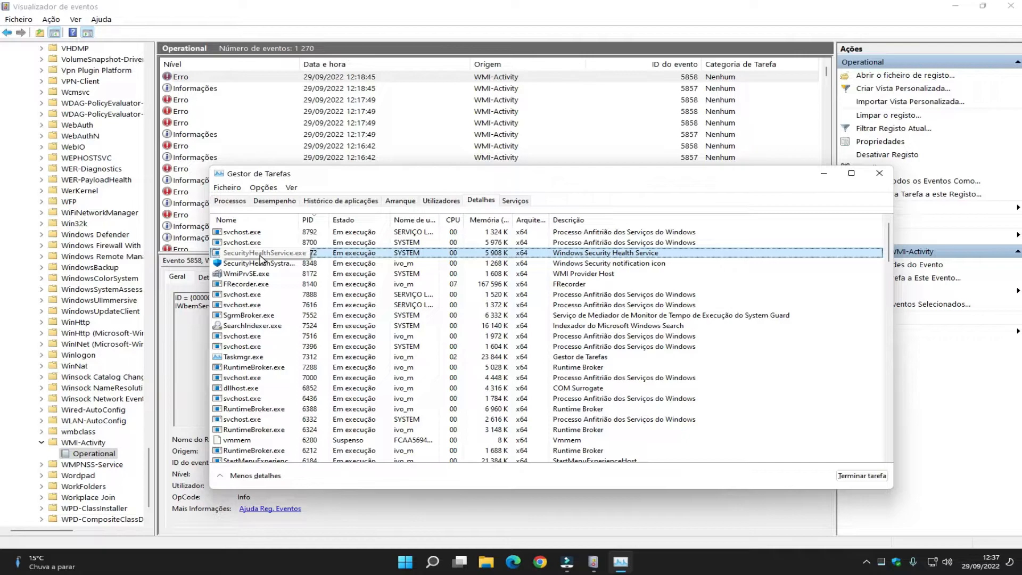
{"action": "right_click", "coordinate": [262, 259]}
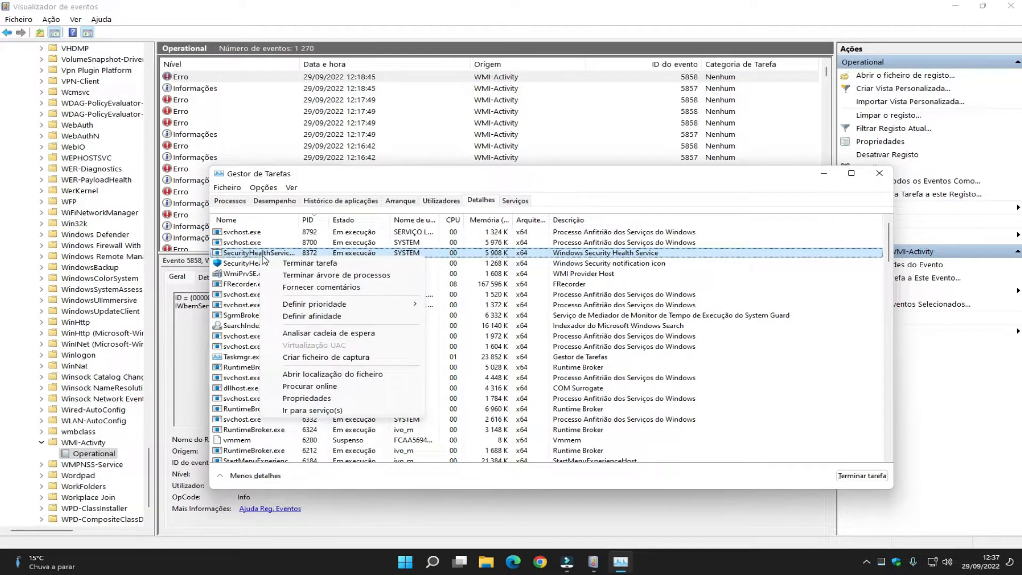
{"action": "left_click", "coordinate": [315, 268]}
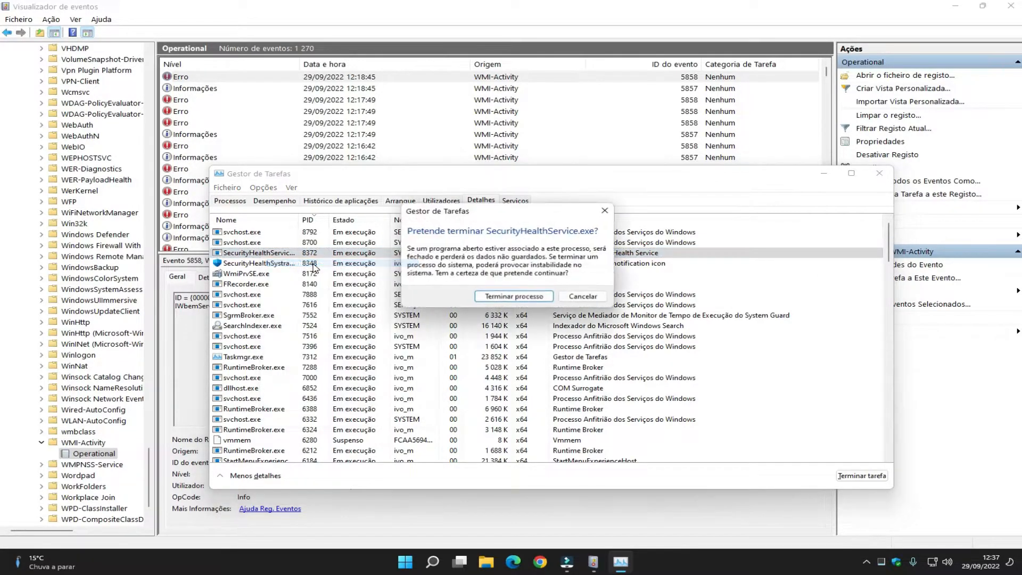
{"action": "left_click", "coordinate": [501, 297]}
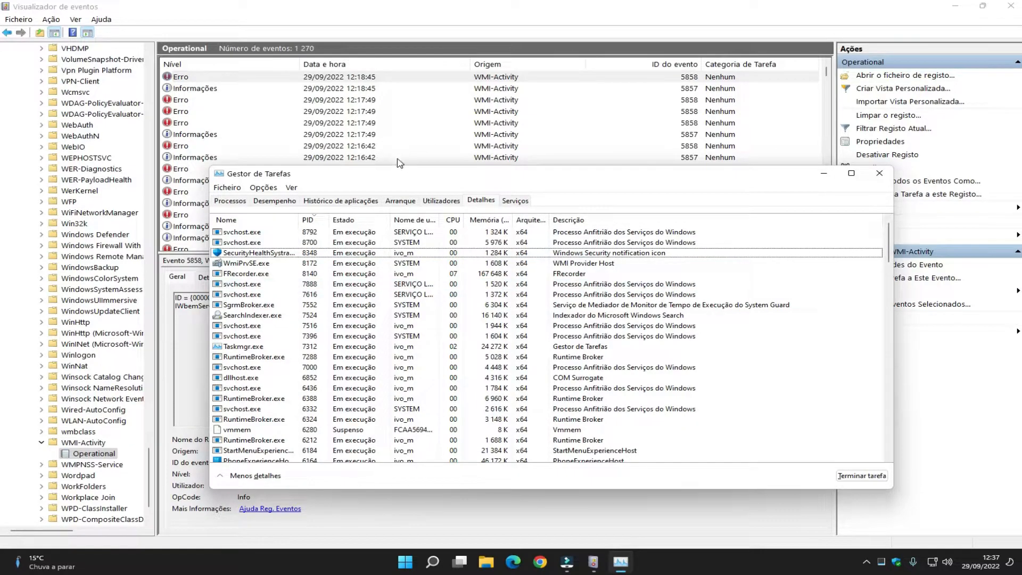
Read the ClientProcessId of the first 12:17:49 error event and check for it in Task Manager's process list.
{"action": "left_click", "coordinate": [408, 146]}
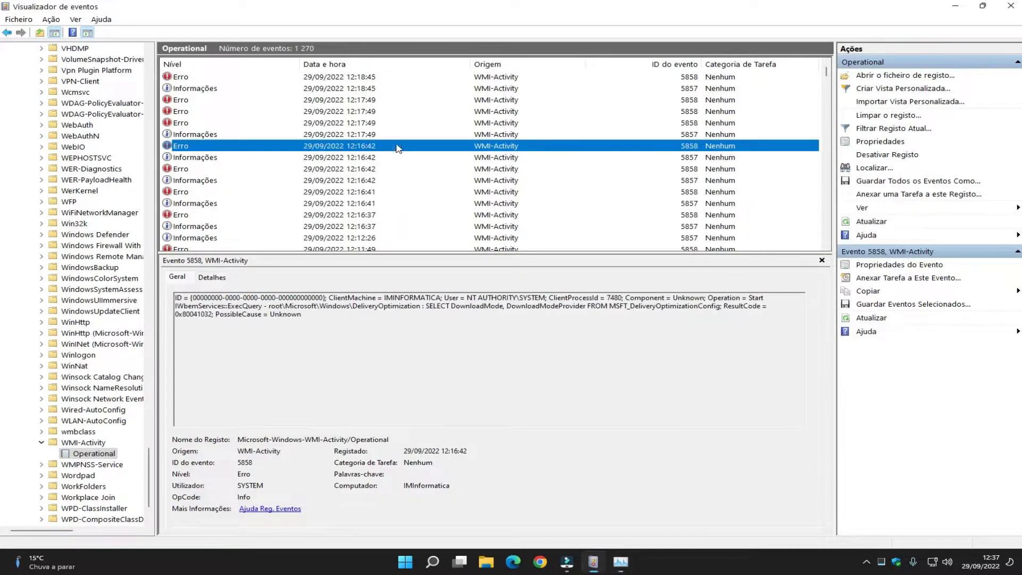
{"action": "left_click", "coordinate": [202, 101]}
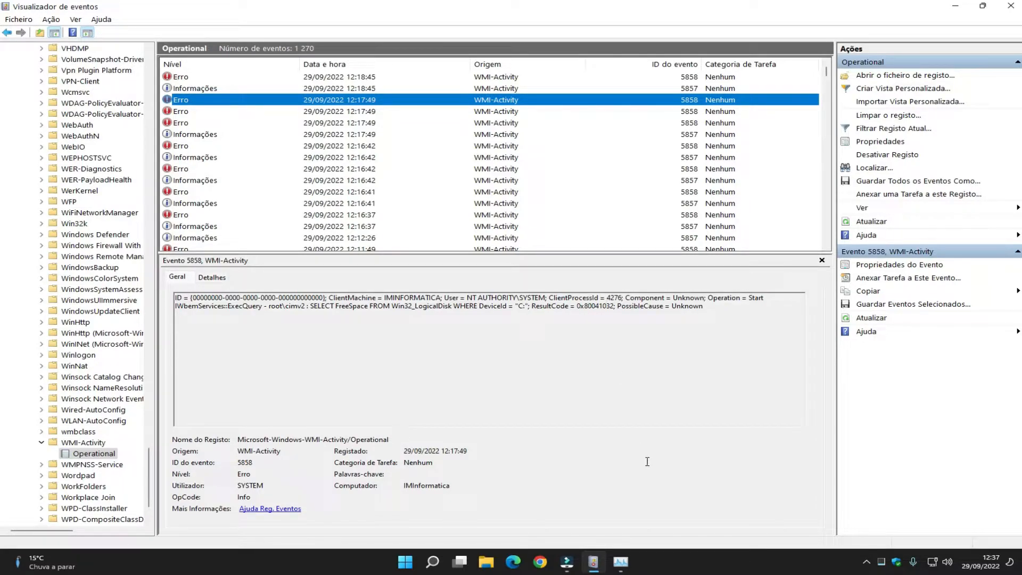
{"action": "left_click", "coordinate": [595, 563]}
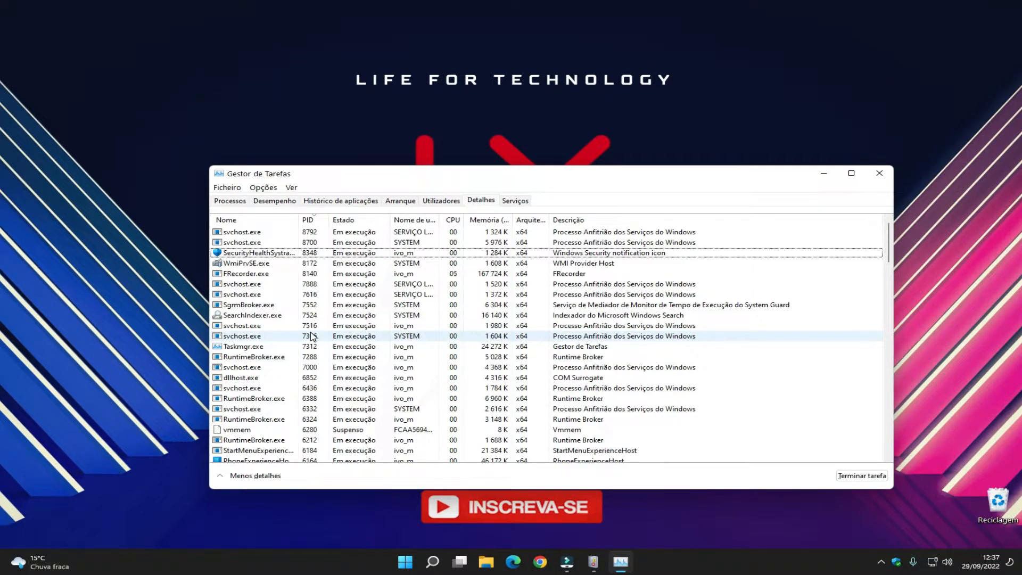
Review the startup programs in Task Manager and open the Windows Services console.
{"action": "left_click_drag", "start_coordinate": [445, 179], "coordinate": [445, 146]}
{"action": "left_click", "coordinate": [403, 168]}
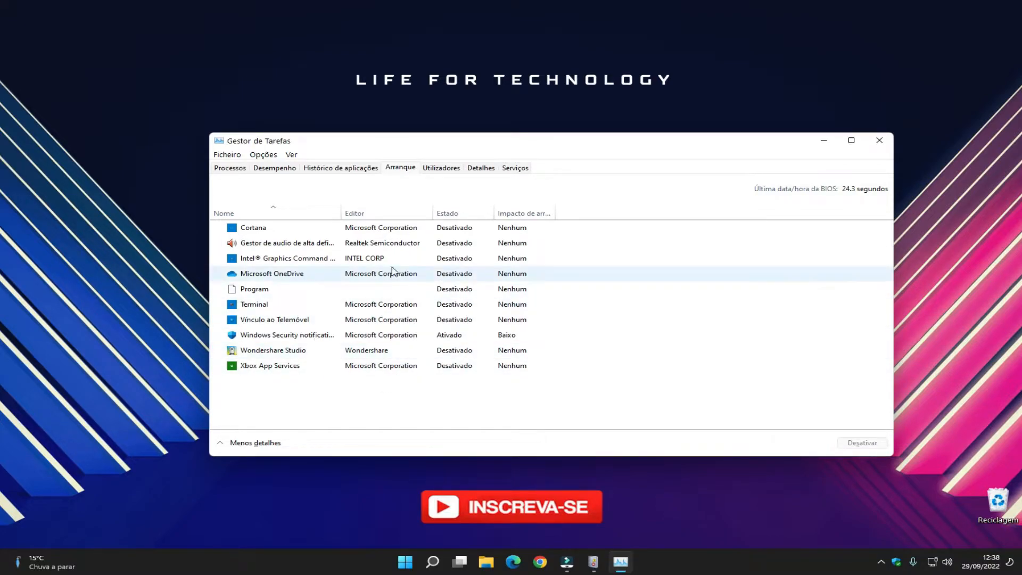
{"action": "left_click", "coordinate": [516, 168]}
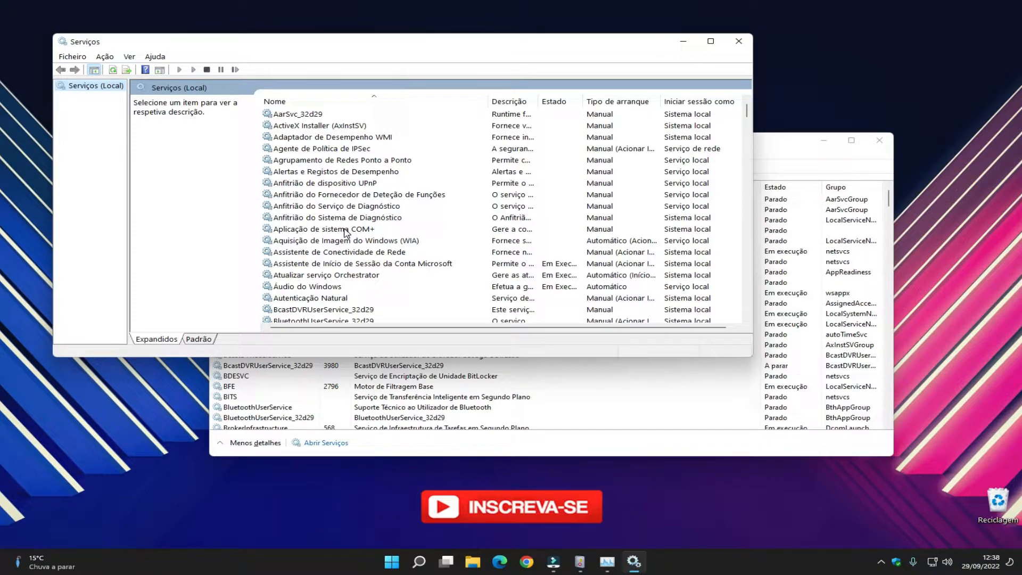
Make sure the Experiências de Utilizador e Telemetria Interligadas service has startup type Desativado and accept its properties.
{"action": "left_click", "coordinate": [344, 229]}
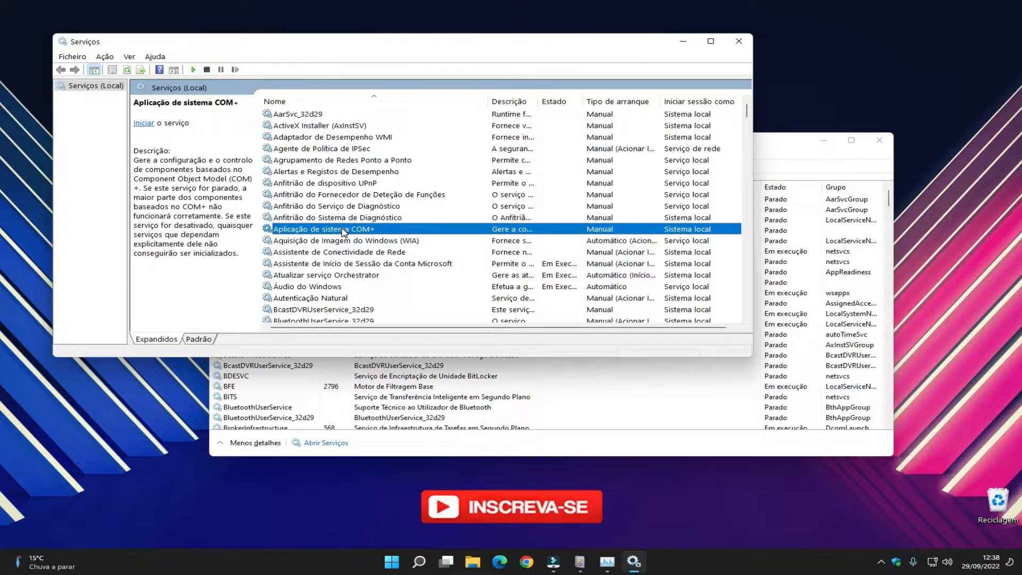
{"action": "key", "text": "e"}
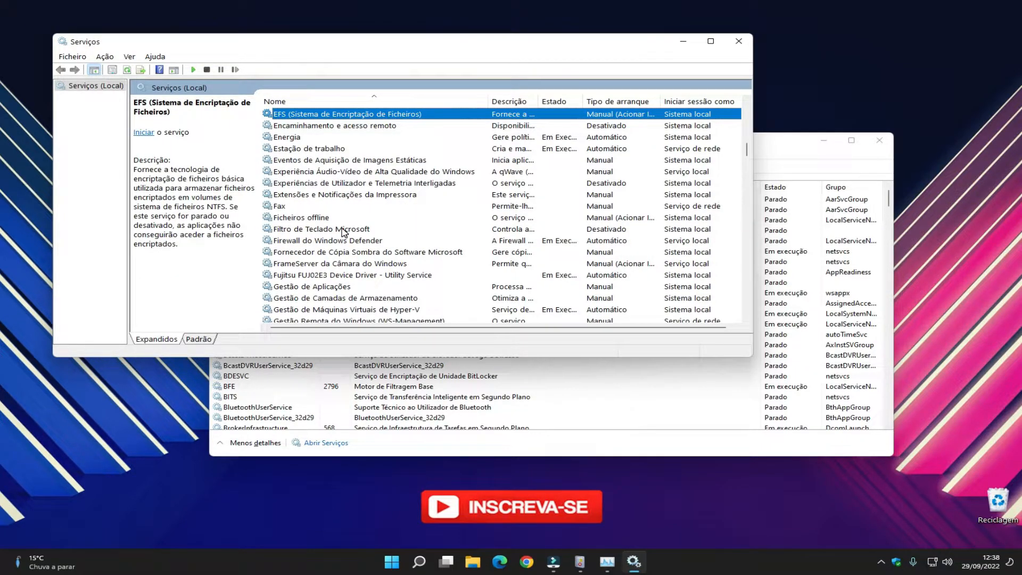
{"action": "left_click", "coordinate": [349, 184]}
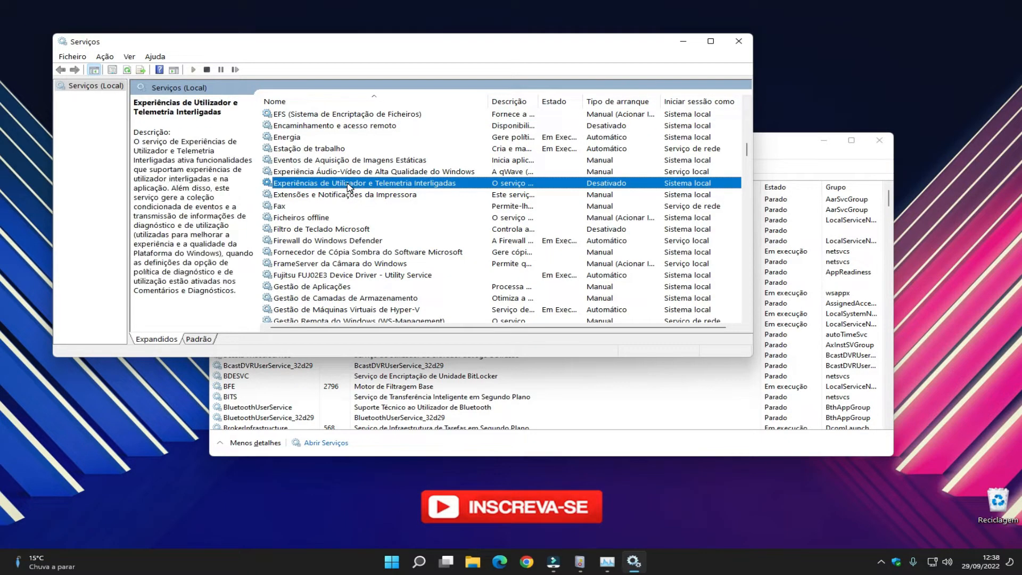
{"action": "double_click", "coordinate": [336, 185]}
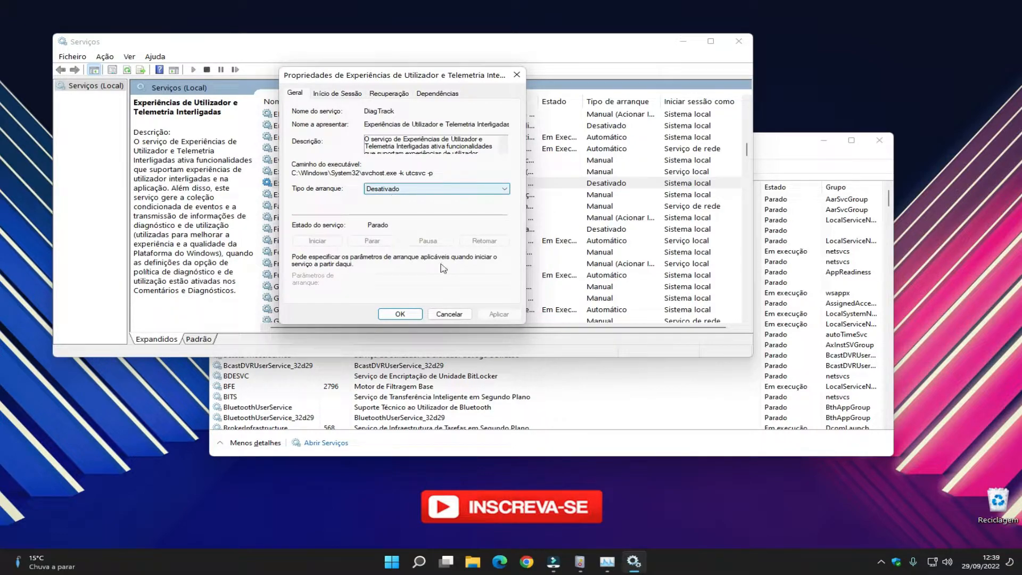
{"action": "left_click", "coordinate": [399, 316]}
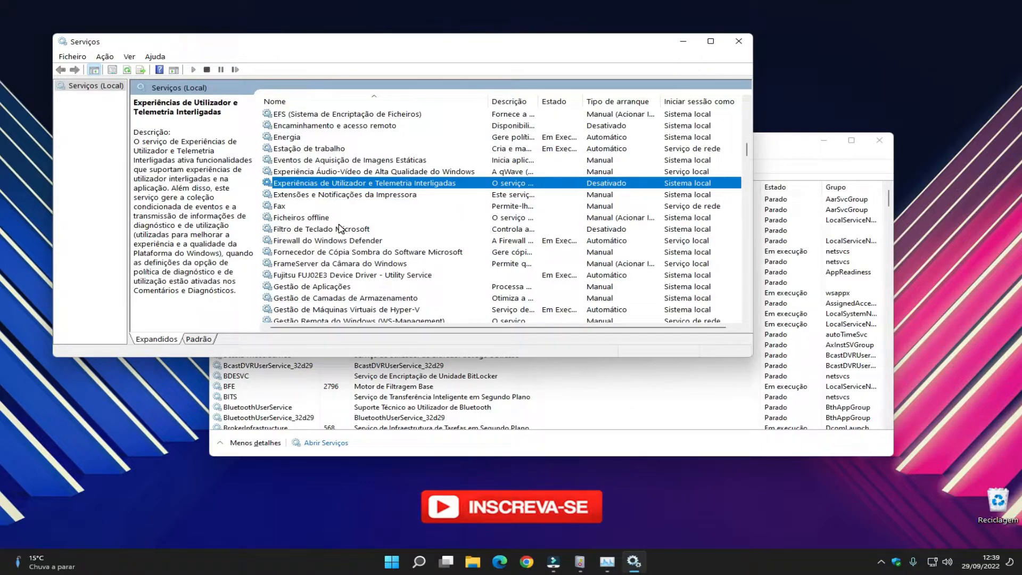
Make sure the Serviço de Políticas de Diagnóstico service has startup type Desativado and accept its properties.
{"action": "key", "text": "s"}
{"action": "scroll", "coordinate": [326, 159], "scroll_direction": "down", "scroll_amount": 10}
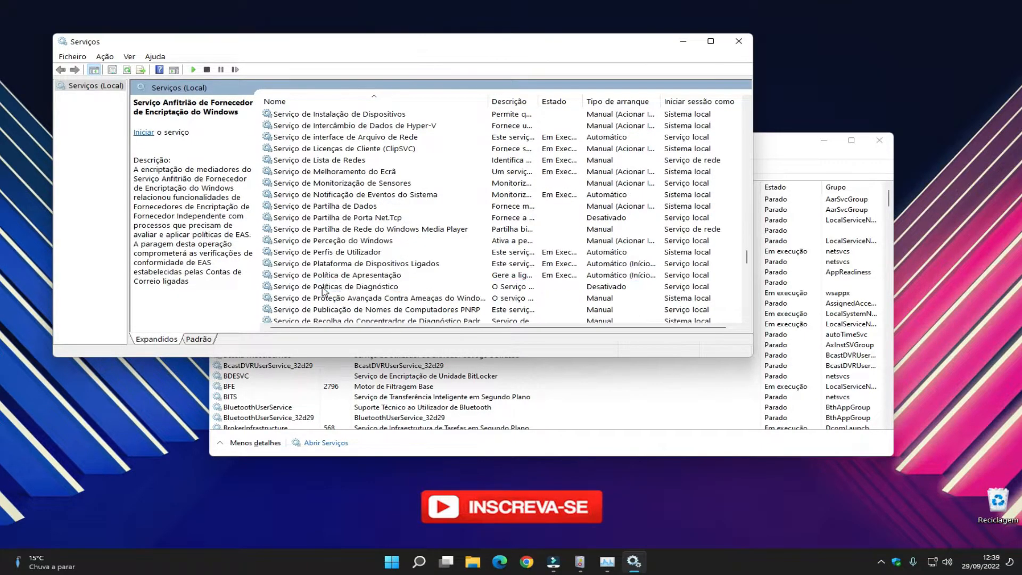
{"action": "double_click", "coordinate": [324, 288]}
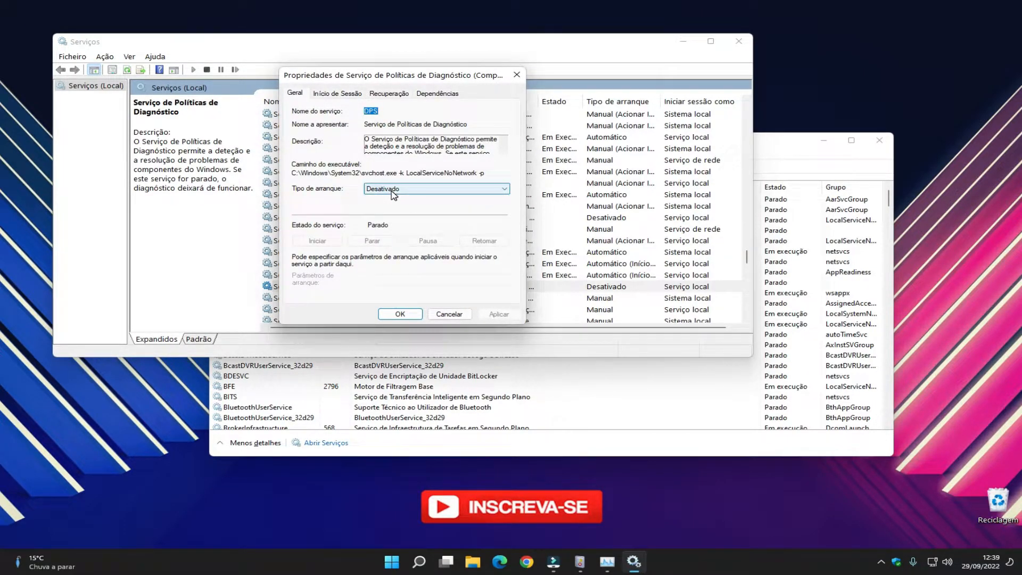
{"action": "left_click", "coordinate": [403, 314]}
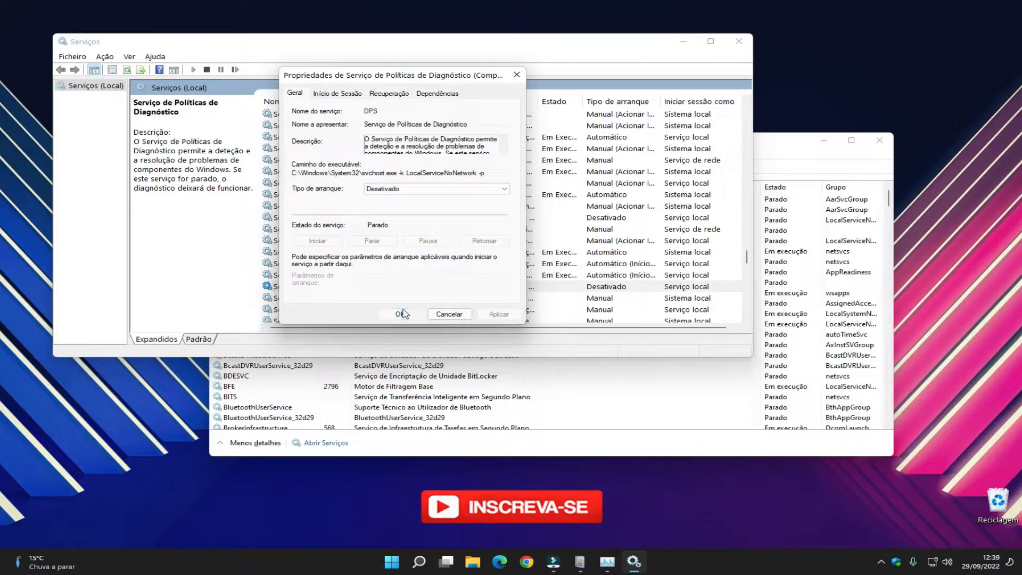
Make sure the SysMain service has startup type Desativado and accept its properties.
{"action": "scroll", "coordinate": [298, 278], "scroll_direction": "down", "scroll_amount": 5}
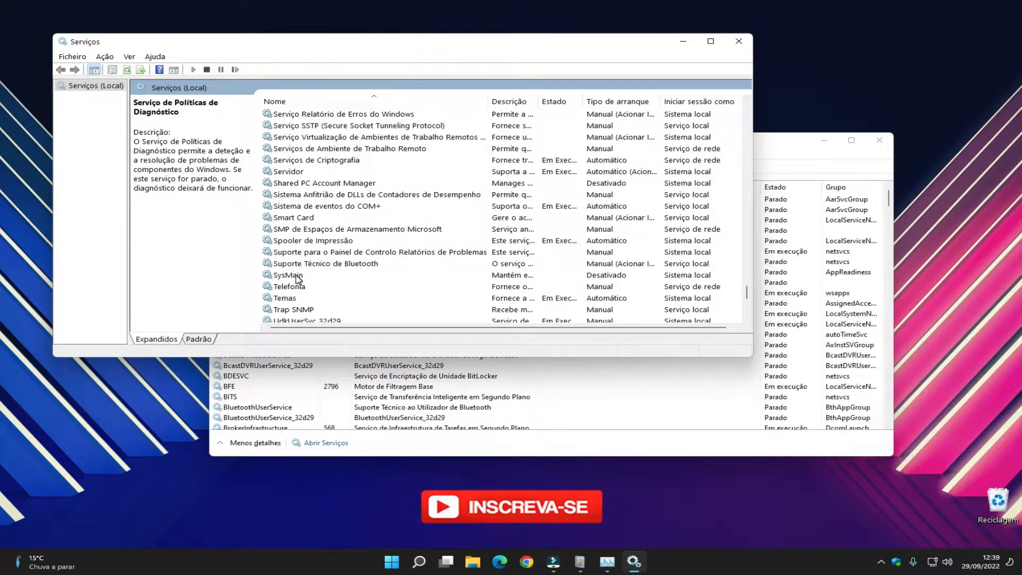
{"action": "left_click", "coordinate": [297, 276]}
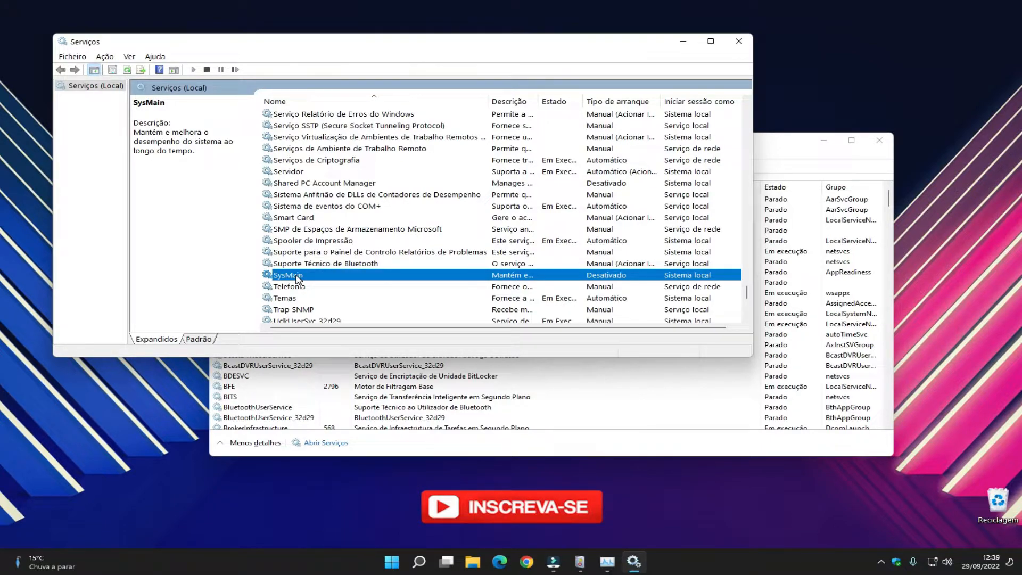
{"action": "double_click", "coordinate": [297, 275]}
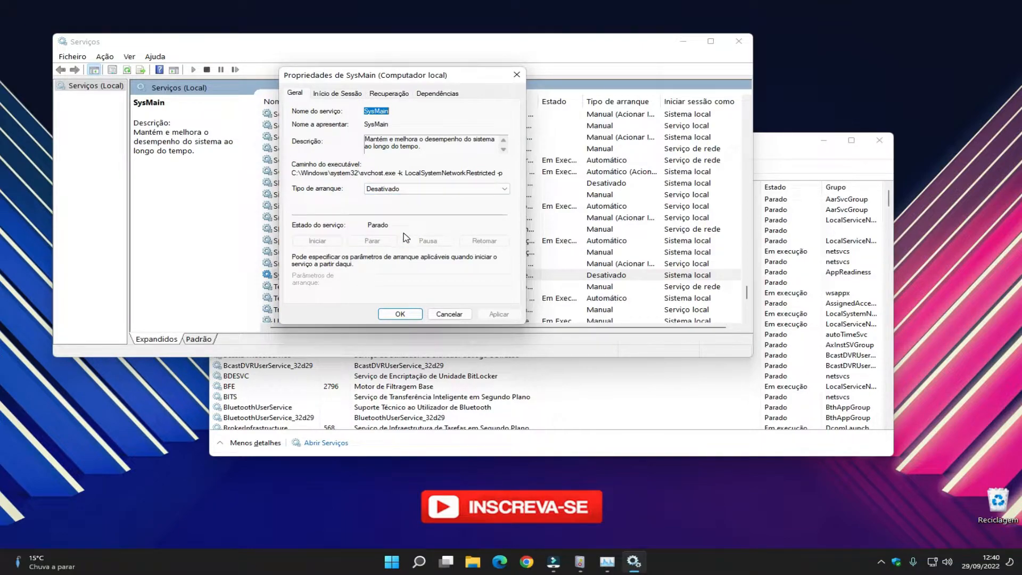
{"action": "left_click", "coordinate": [402, 317]}
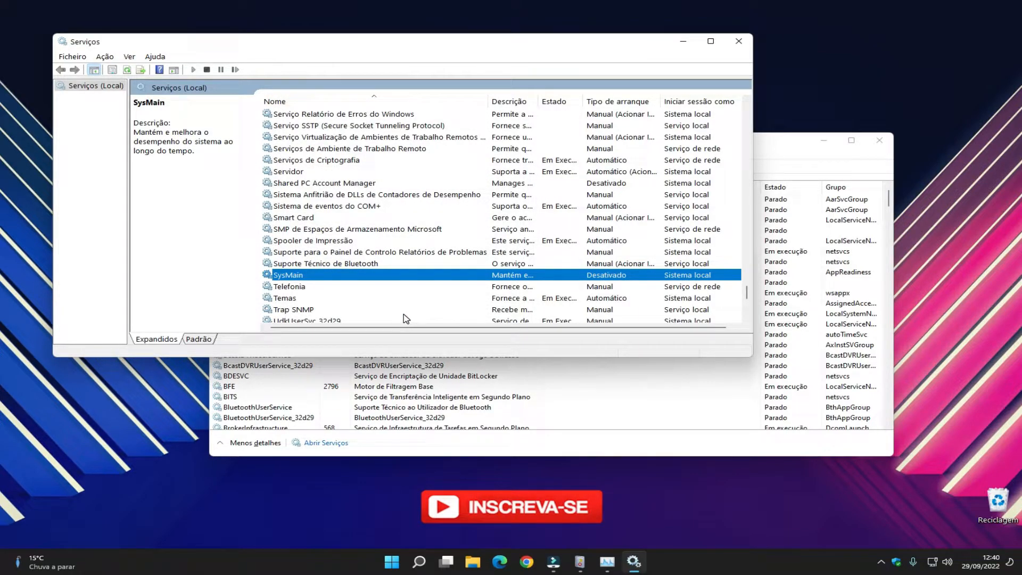
Set the Windows Search service's startup type to Desativado, apply and accept the change, and close the Services console.
{"action": "key", "text": "w"}
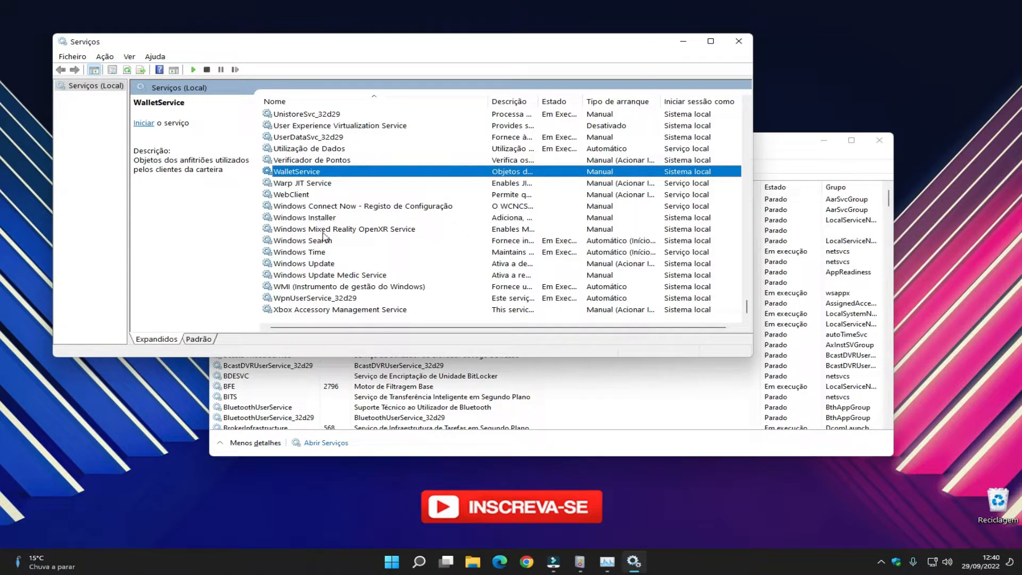
{"action": "double_click", "coordinate": [297, 243]}
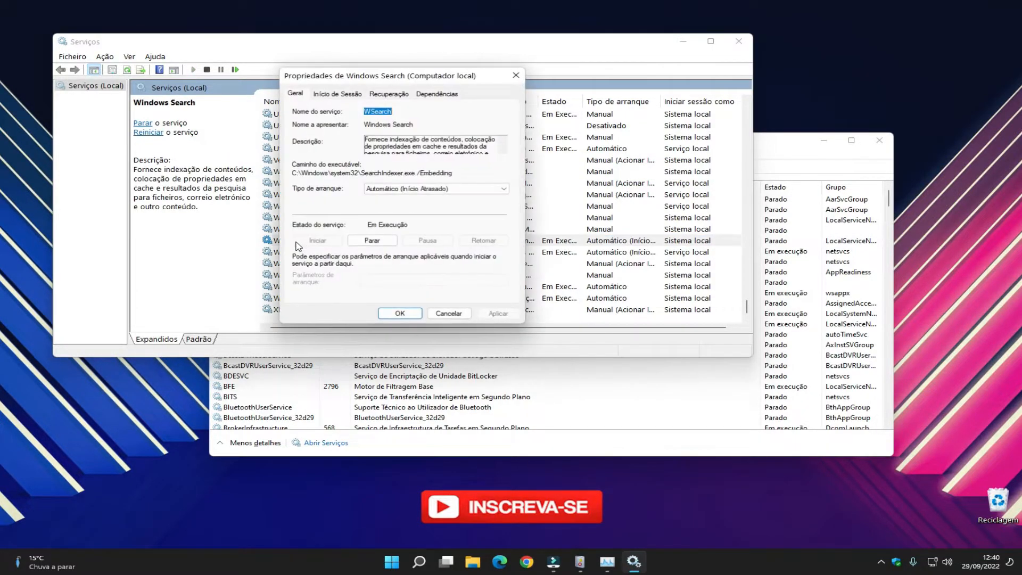
{"action": "left_click", "coordinate": [391, 189]}
{"action": "left_click", "coordinate": [389, 195]}
{"action": "left_click", "coordinate": [389, 194]}
{"action": "left_click", "coordinate": [390, 220]}
{"action": "left_click", "coordinate": [503, 315]}
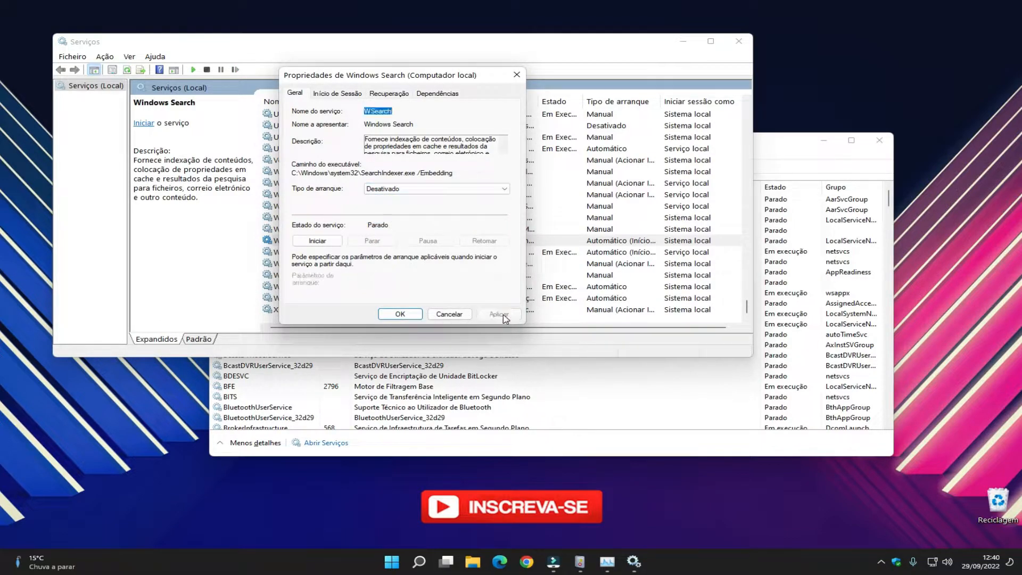
{"action": "left_click", "coordinate": [408, 314]}
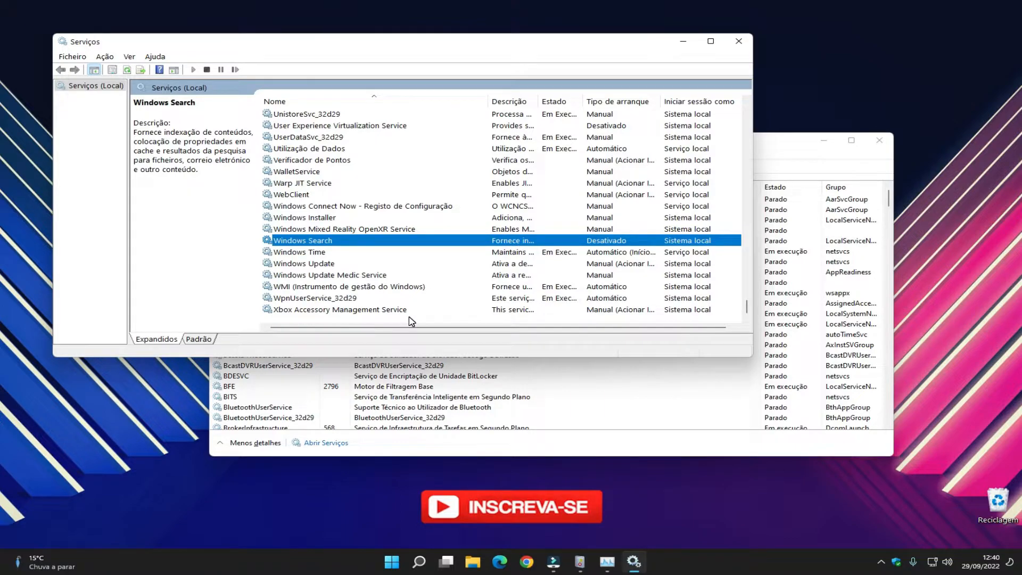
{"action": "key", "text": "alt+F4"}
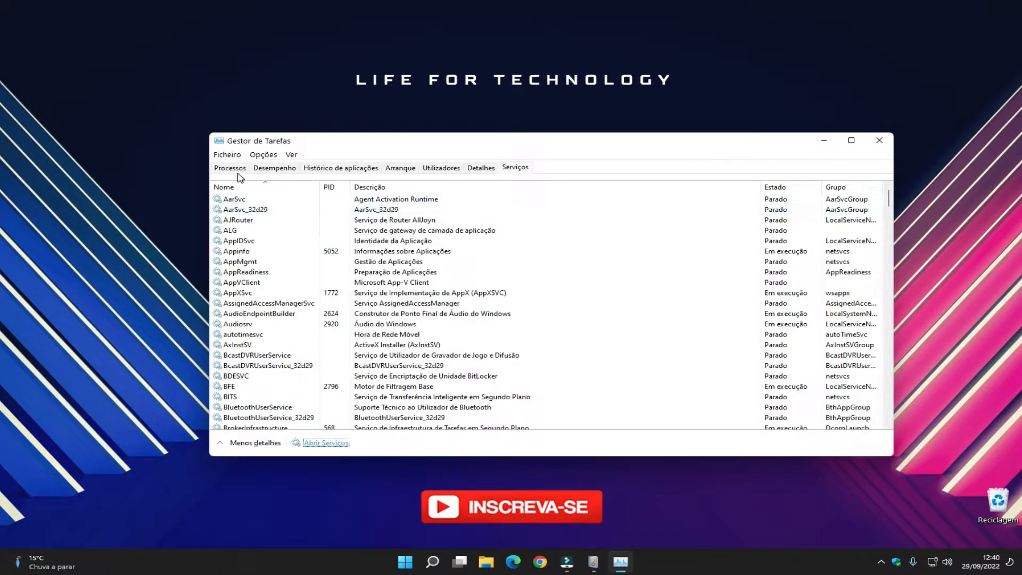
Check the CPU performance graph and the running processes in Task Manager, and minimise it.
{"action": "left_click", "coordinate": [274, 168]}
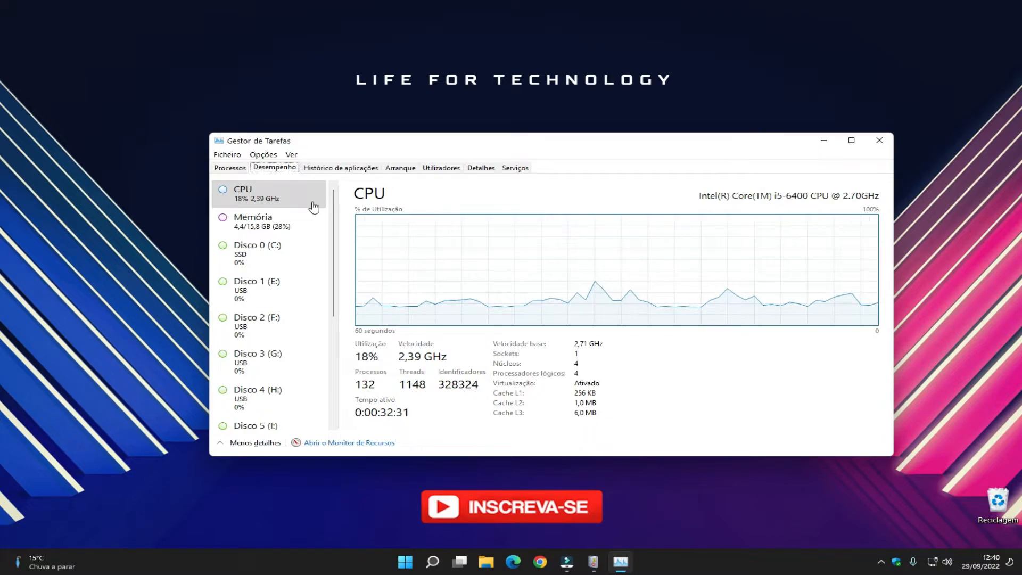
{"action": "left_click", "coordinate": [230, 168]}
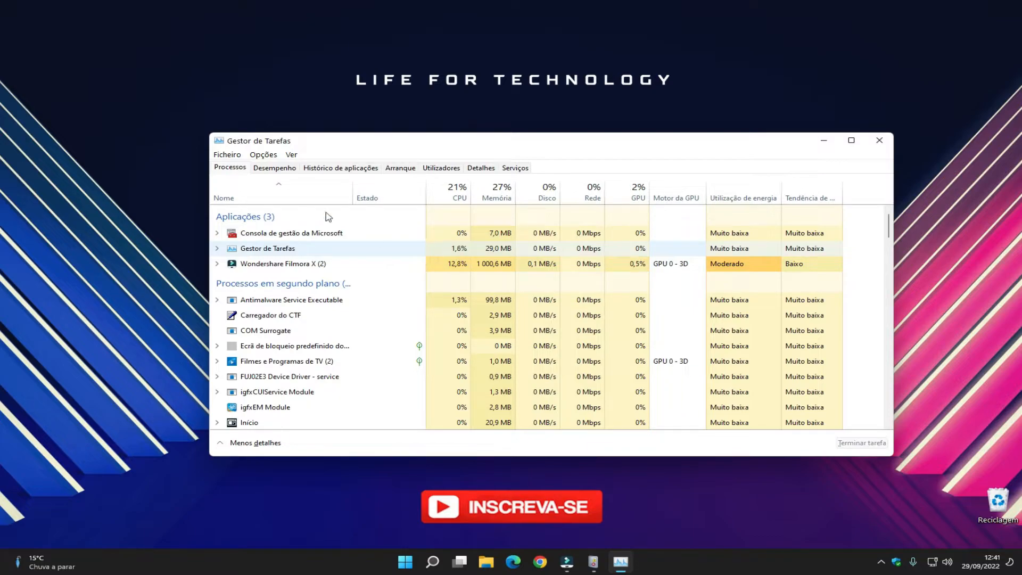
{"action": "left_click", "coordinate": [262, 169]}
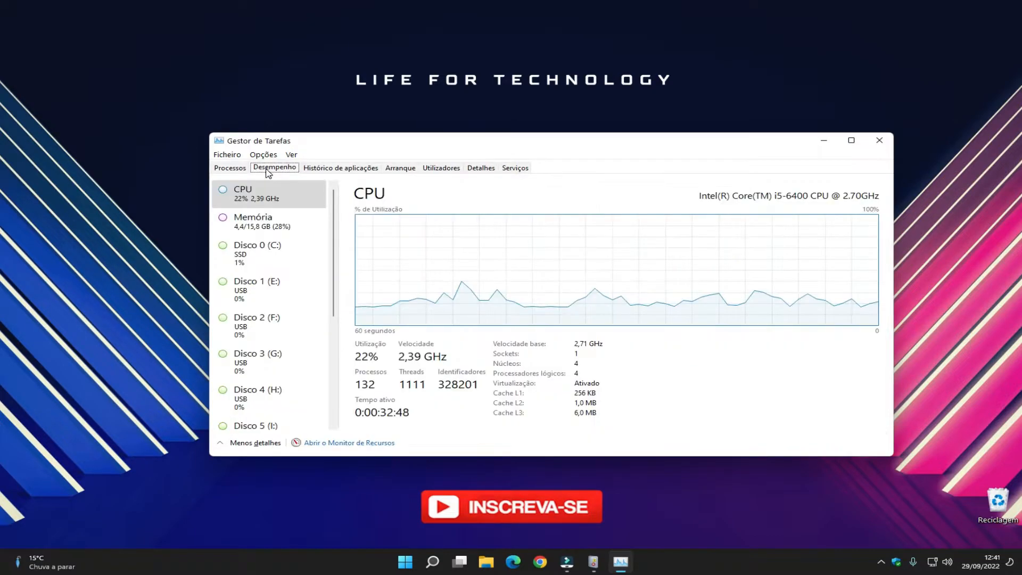
{"action": "left_click", "coordinate": [824, 141]}
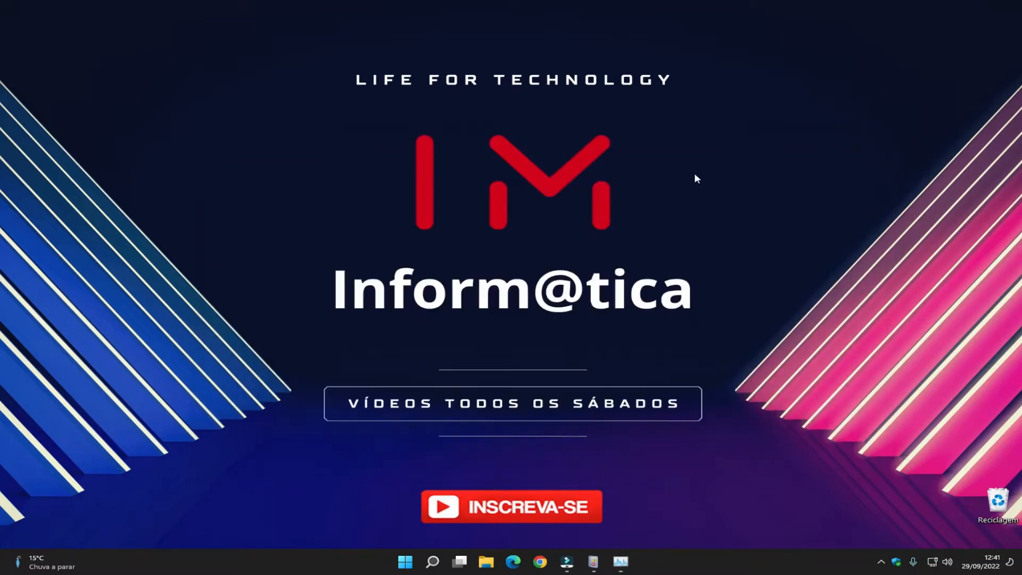
Open Gestor de Dispositivos and select Temporizador de eventos de alta precisão under Dispositivos do sistema.
{"action": "left_click", "coordinate": [434, 563]}
{"action": "type", "text": "gest"}
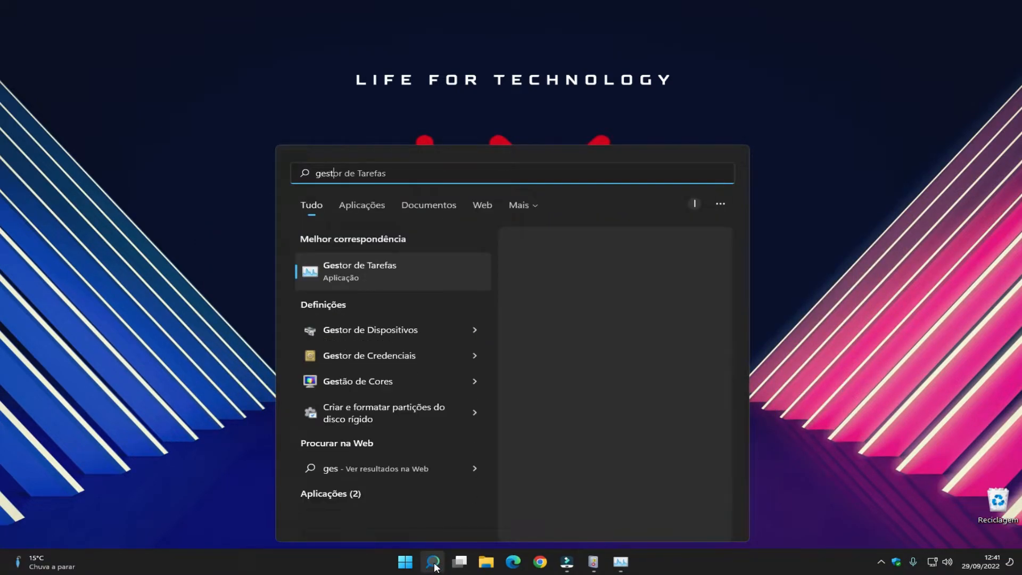
{"action": "type", "text": "or"}
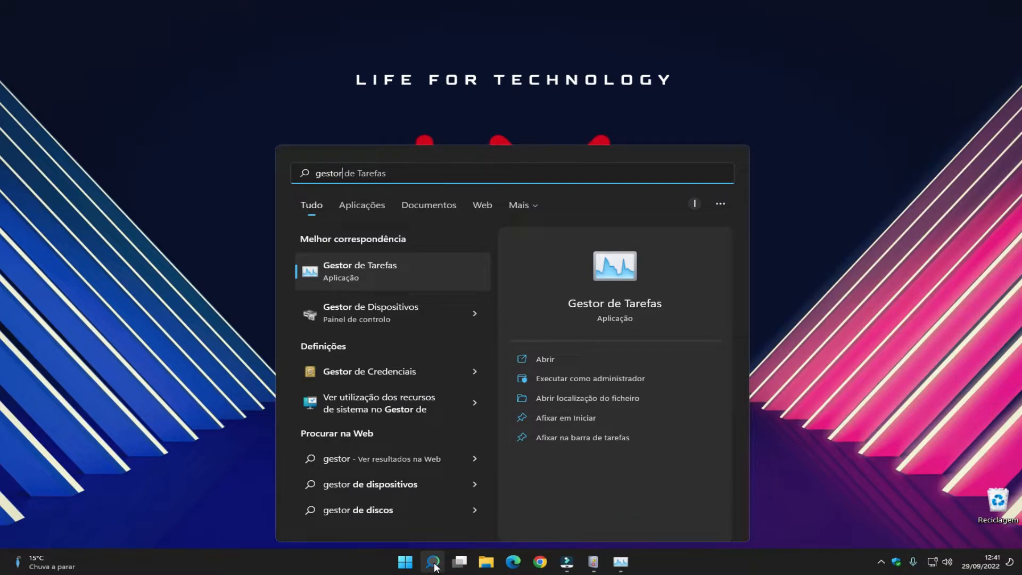
{"action": "left_click", "coordinate": [370, 313]}
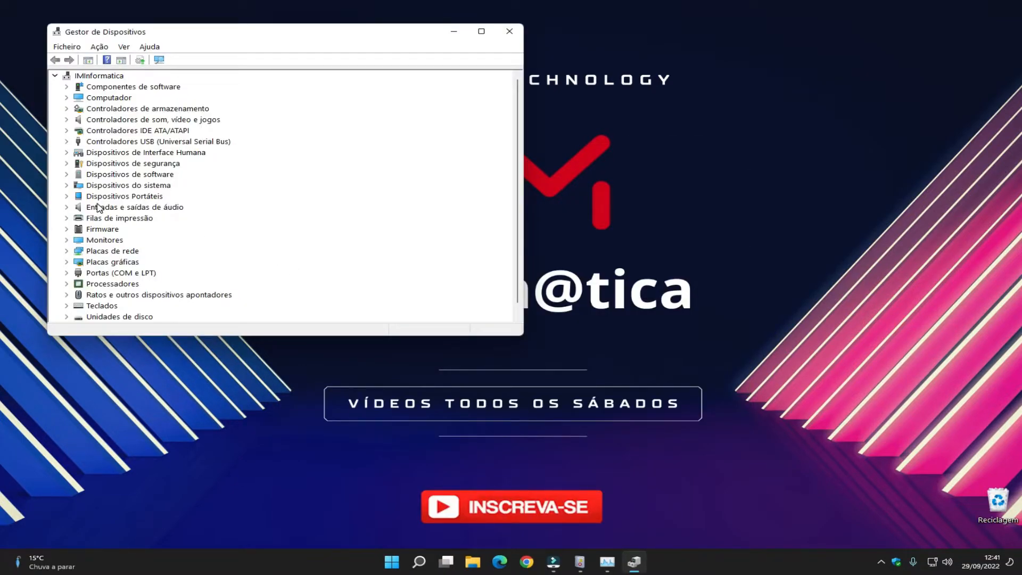
{"action": "left_click", "coordinate": [67, 186]}
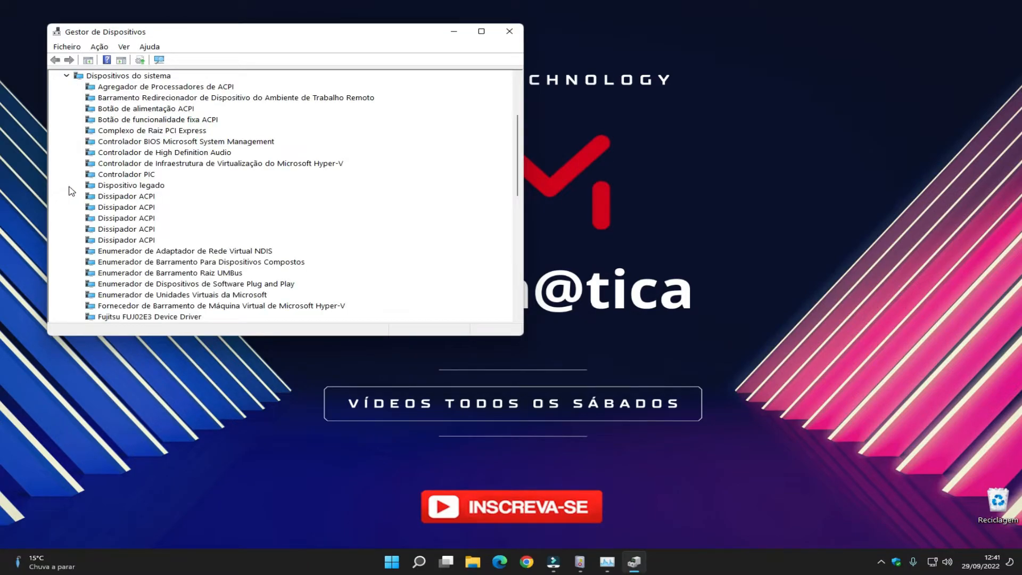
{"action": "scroll", "coordinate": [155, 211], "scroll_direction": "down", "scroll_amount": 6}
{"action": "scroll", "coordinate": [156, 211], "scroll_direction": "down", "scroll_amount": 3}
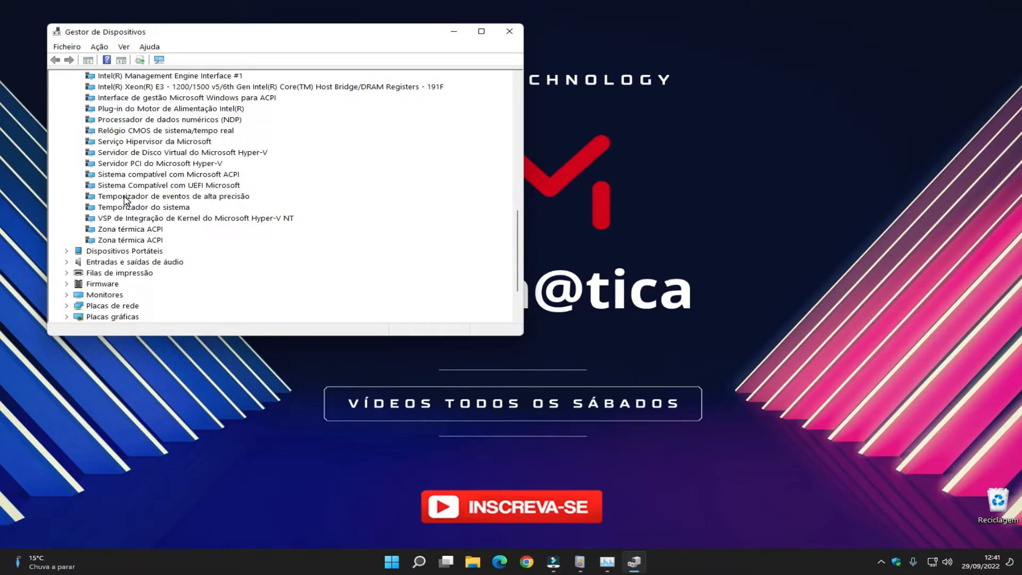
{"action": "left_click", "coordinate": [156, 198]}
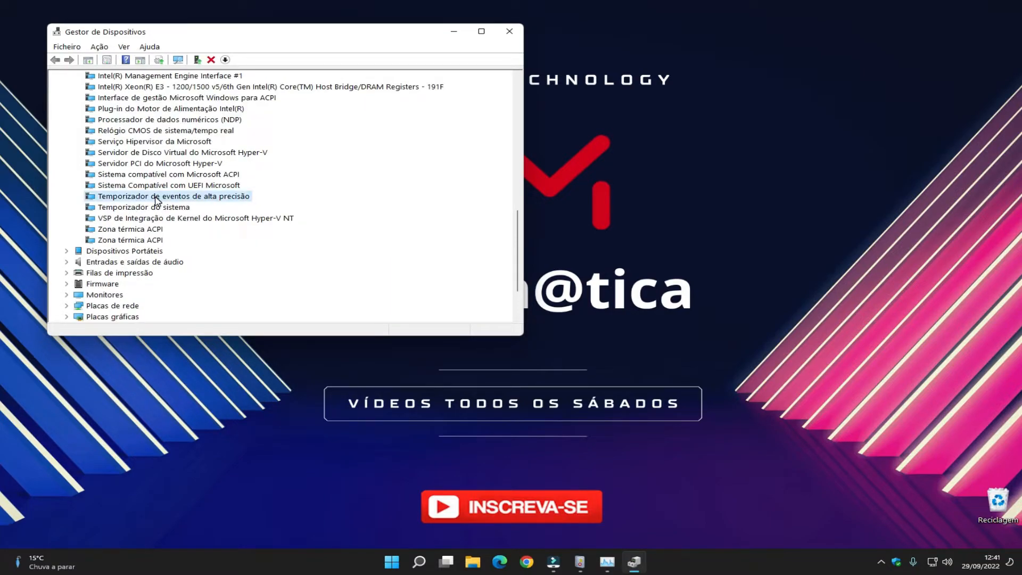
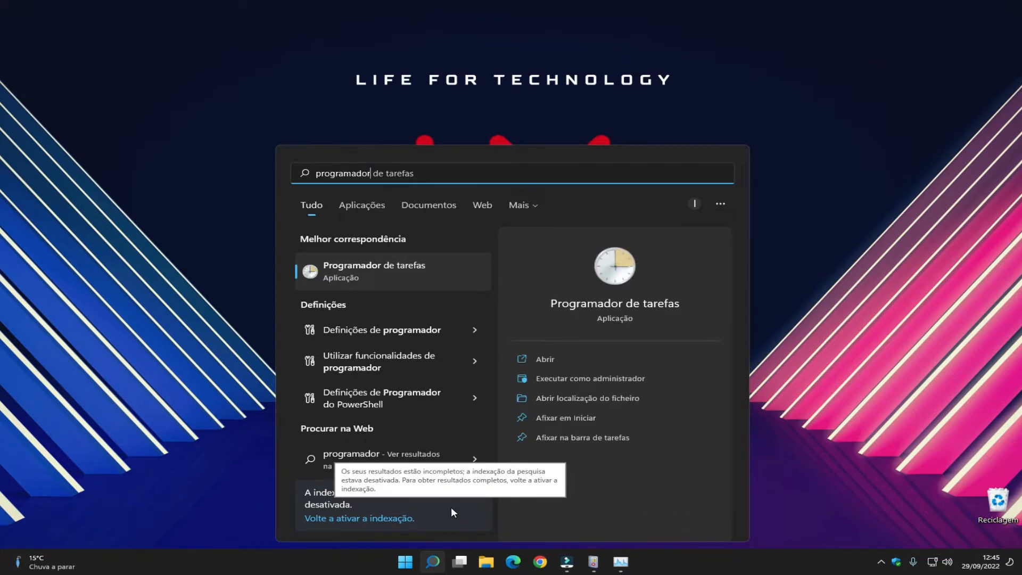
Open Programador de tarefas, review the full task names and the options for MicrosoftEdgeUpdateTaskMachineCore, and close it.
{"action": "left_click", "coordinate": [390, 269]}
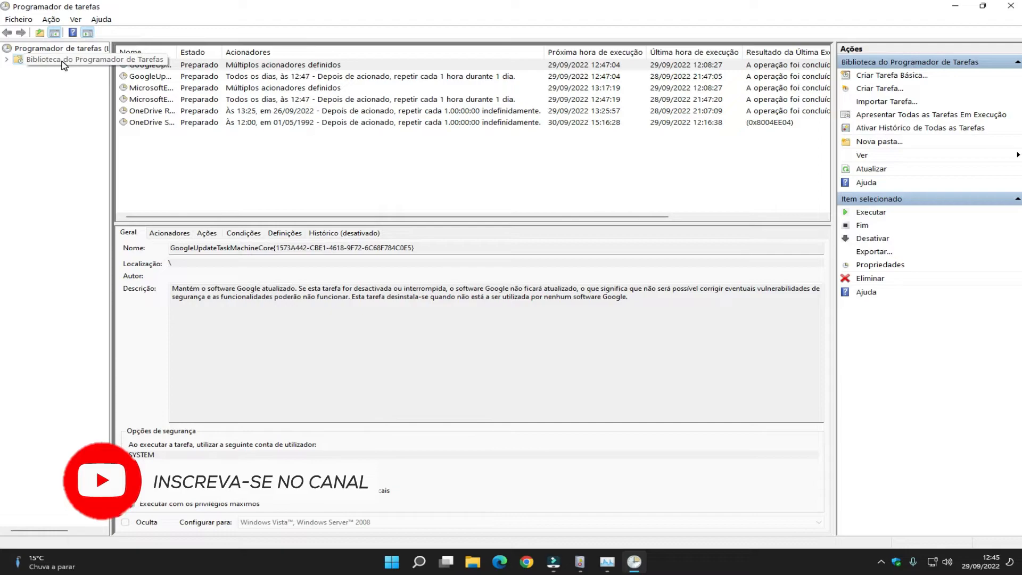
{"action": "left_click_drag", "start_coordinate": [177, 51], "coordinate": [304, 50]}
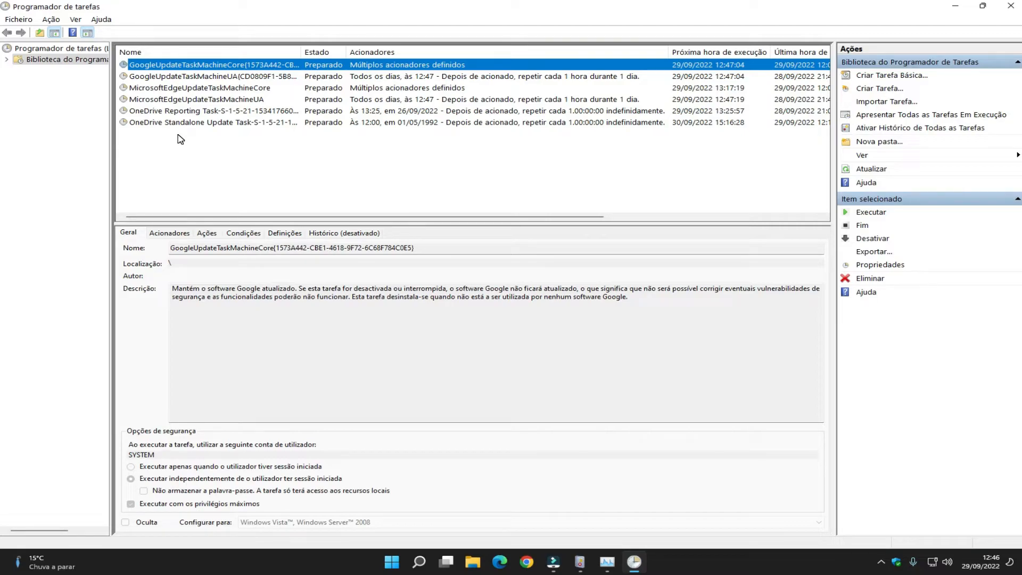
{"action": "right_click", "coordinate": [198, 89]}
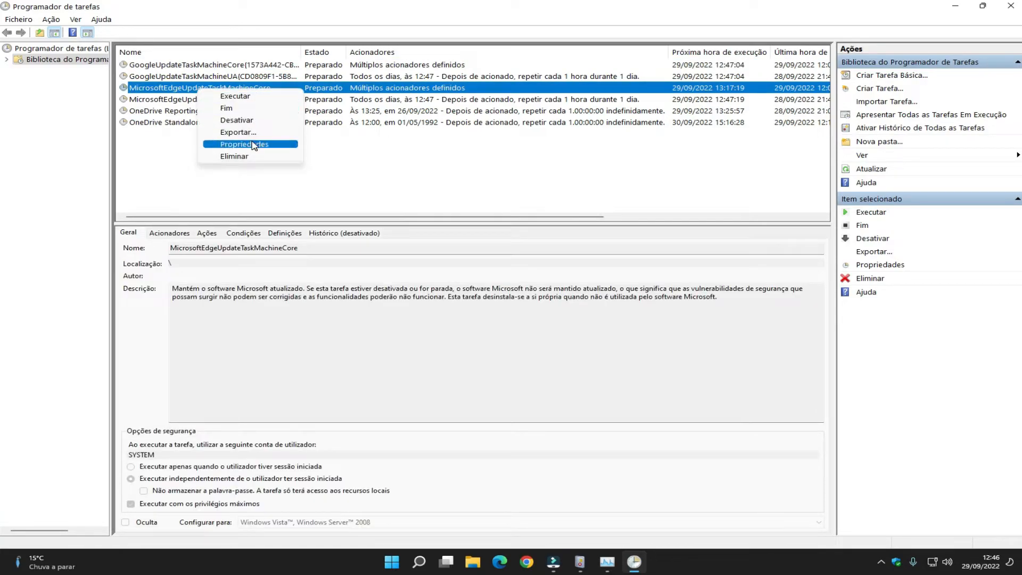
{"action": "left_click", "coordinate": [186, 141]}
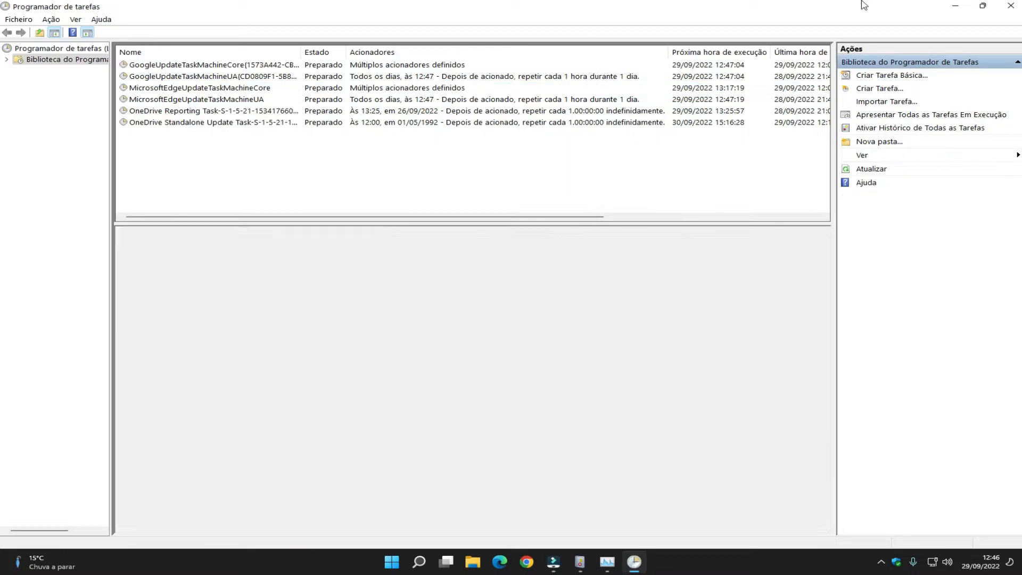
{"action": "left_click", "coordinate": [1019, 4]}
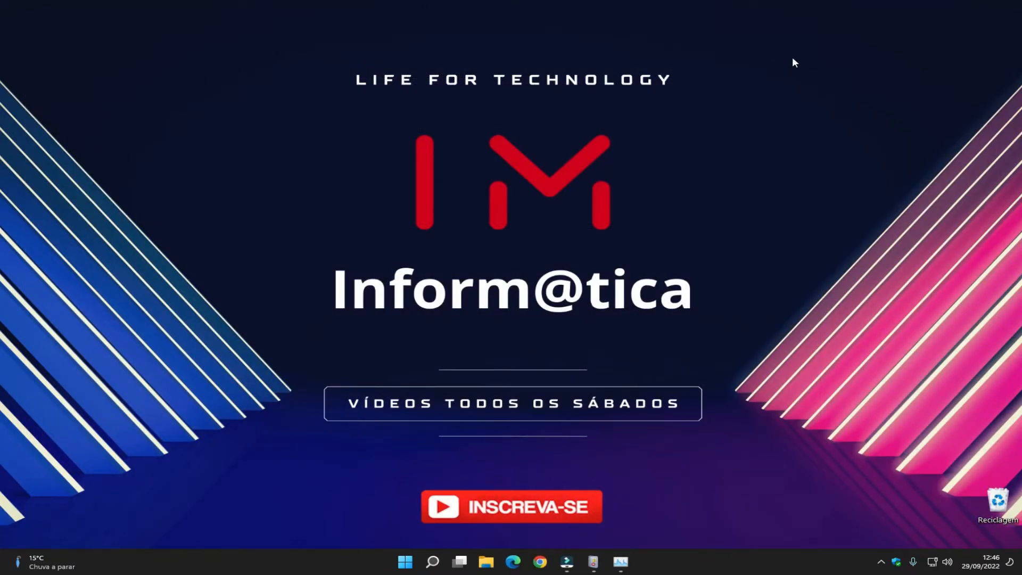
Run msconfig, hide all Microsoft services, review the remaining third-party services and accept the system configuration.
{"action": "key", "text": "super+r"}
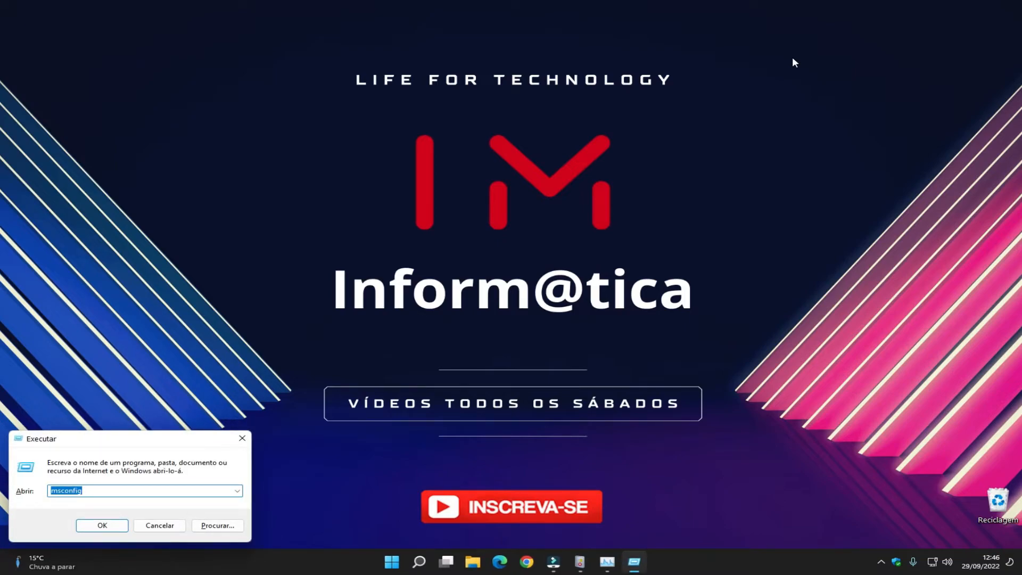
{"action": "key", "text": "Return"}
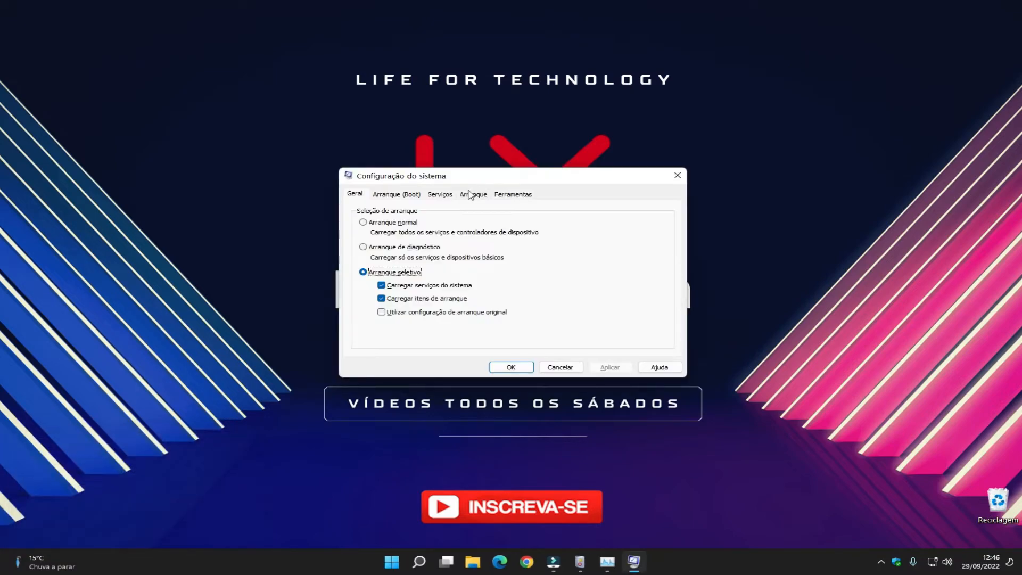
{"action": "left_click", "coordinate": [440, 194]}
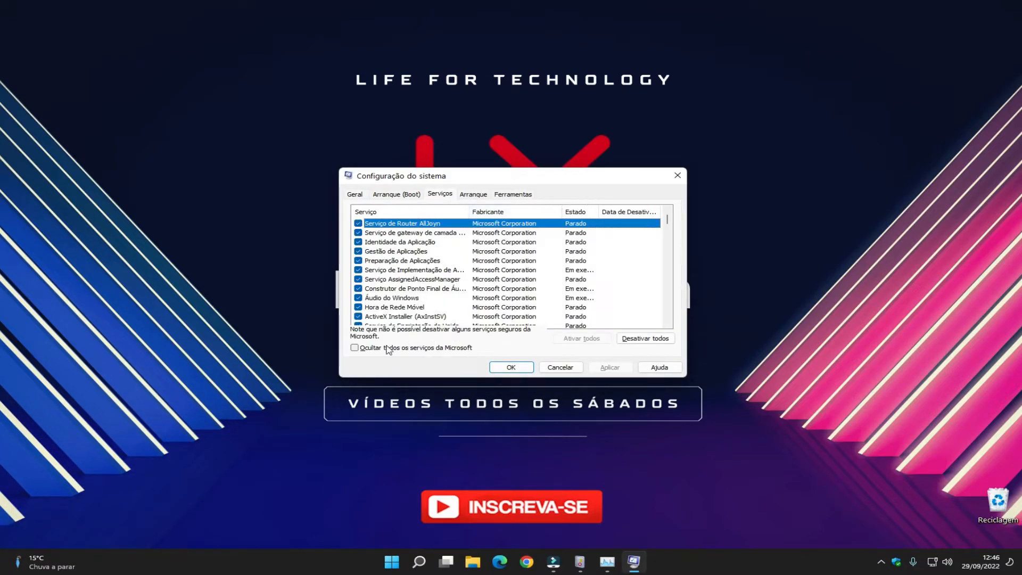
{"action": "left_click", "coordinate": [354, 347]}
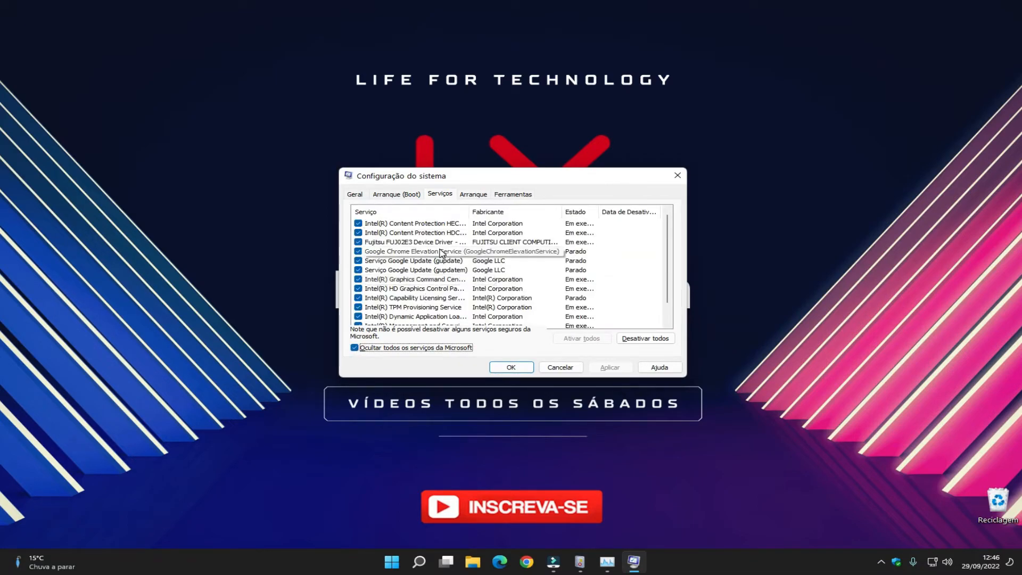
{"action": "scroll", "coordinate": [441, 252], "scroll_direction": "down", "scroll_amount": 1}
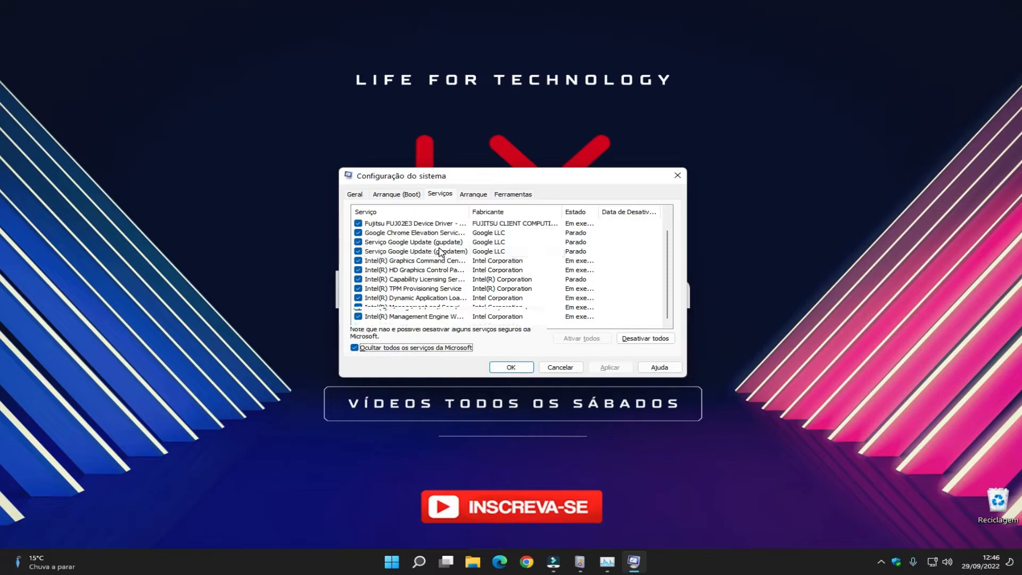
{"action": "scroll", "coordinate": [367, 237], "scroll_direction": "up", "scroll_amount": 1}
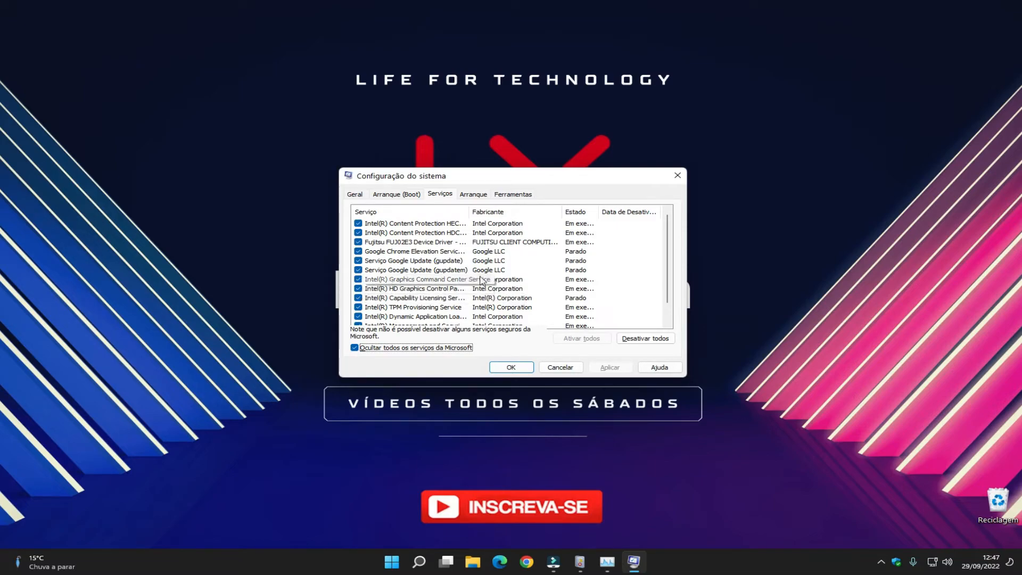
{"action": "left_click", "coordinate": [512, 367]}
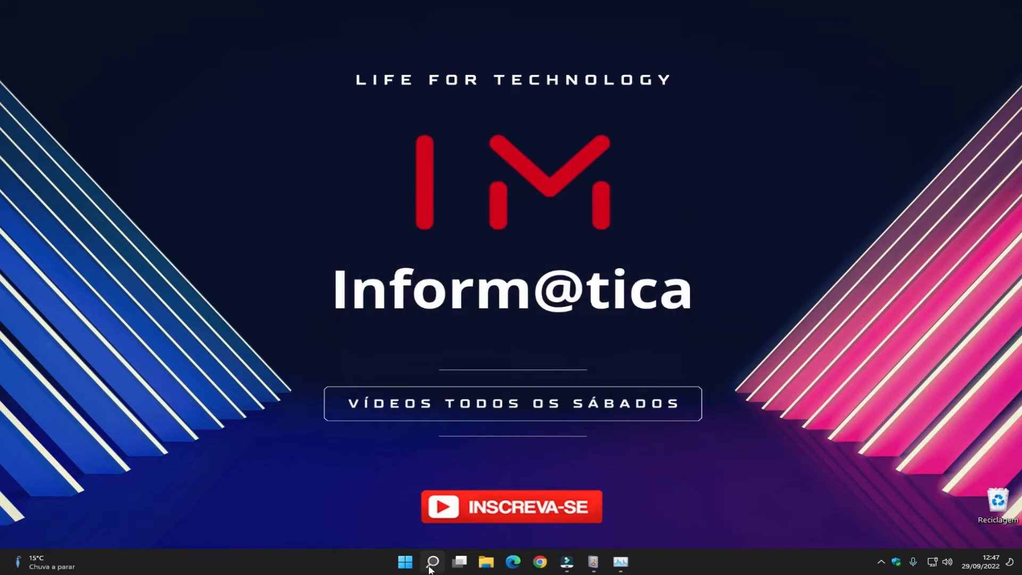
Open the Elevado desempenho power plan's settings from Windows search and bring up its advanced power options.
{"action": "left_click", "coordinate": [431, 565]}
{"action": "type", "text": "energia"}
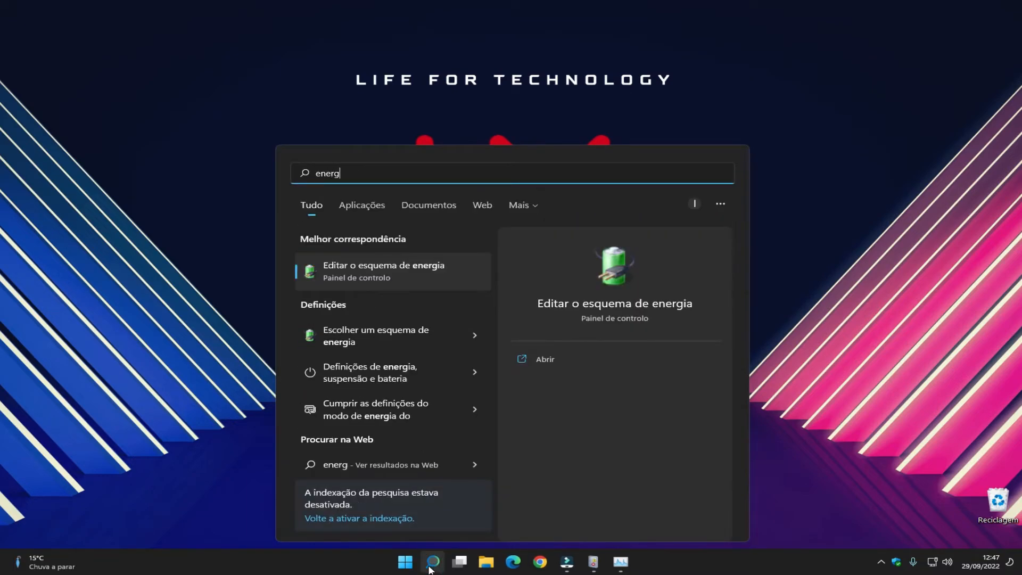
{"action": "left_click", "coordinate": [391, 271]}
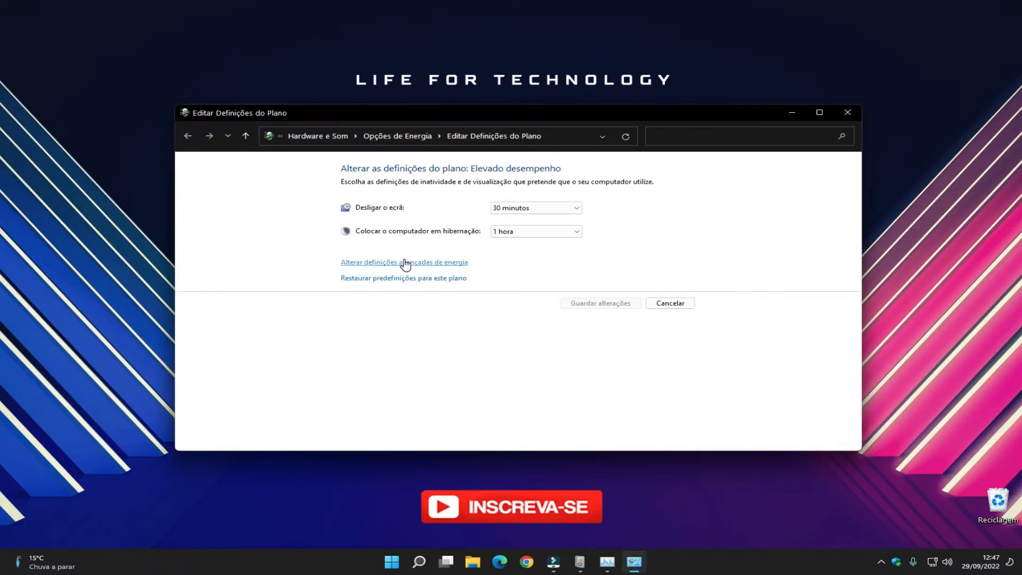
{"action": "left_click", "coordinate": [405, 263]}
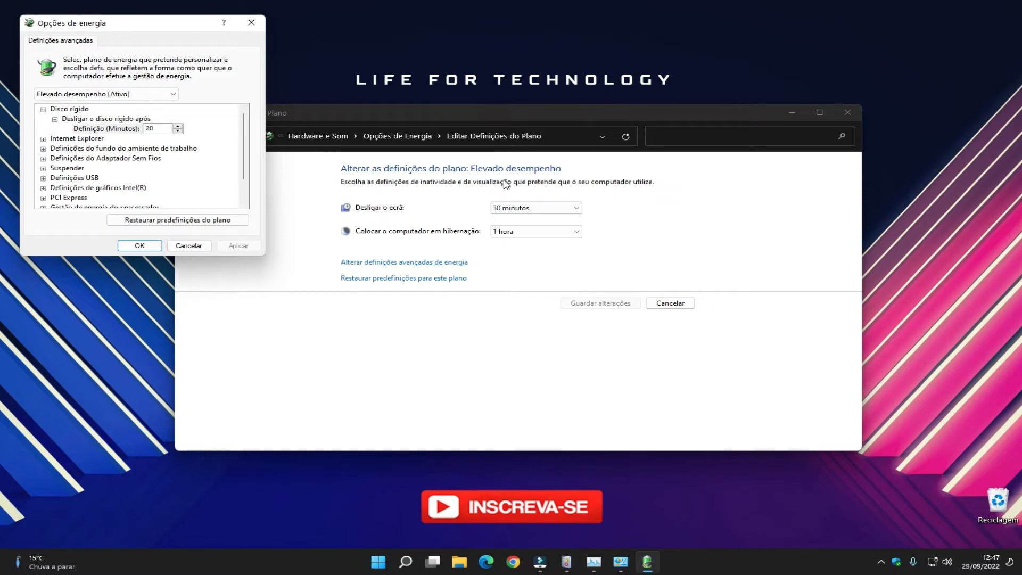
Review the minimum and maximum processor performance states under Gestão de energia do processador, accept the power options and close the plan settings.
{"action": "scroll", "coordinate": [117, 184], "scroll_direction": "down", "scroll_amount": 1}
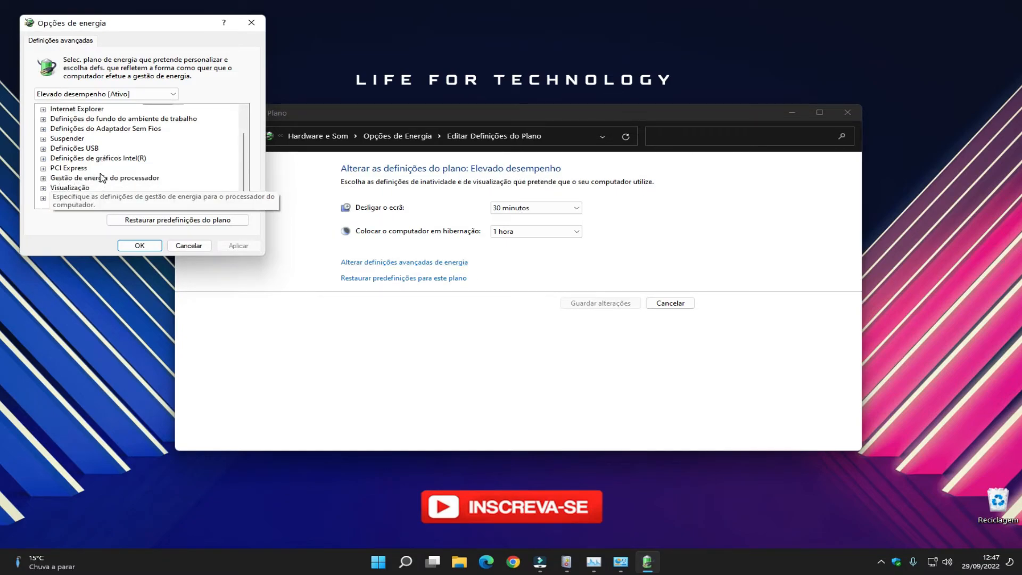
{"action": "left_click", "coordinate": [43, 178]}
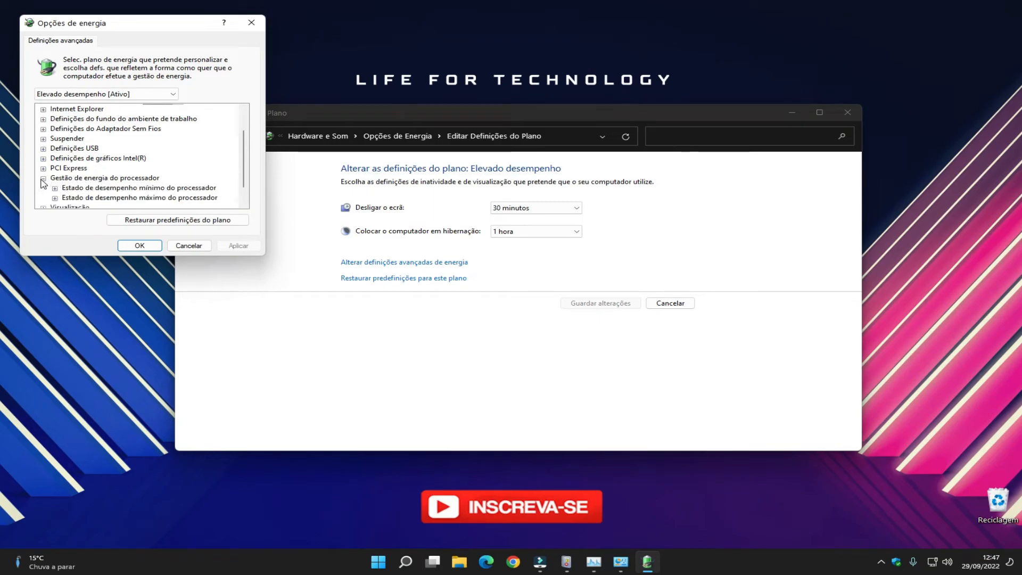
{"action": "scroll", "coordinate": [120, 178], "scroll_direction": "down", "scroll_amount": 1}
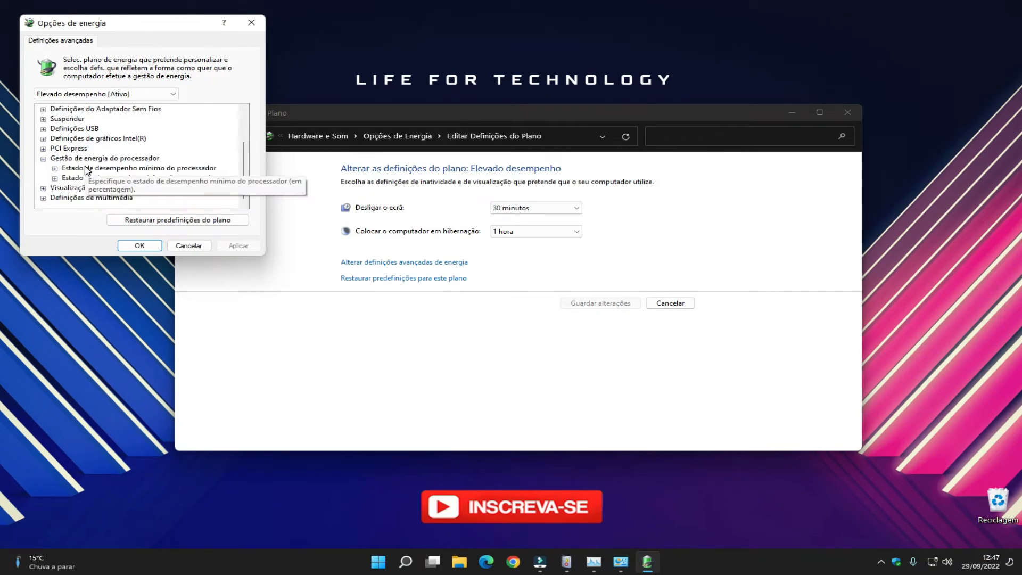
{"action": "left_click", "coordinate": [128, 168]}
{"action": "left_click", "coordinate": [55, 168]}
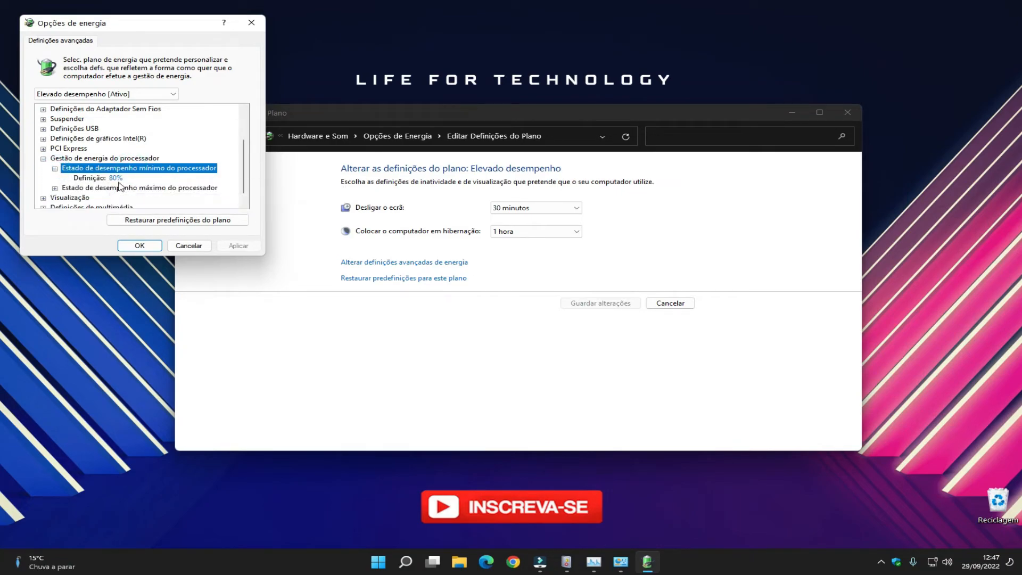
{"action": "scroll", "coordinate": [129, 183], "scroll_direction": "down", "scroll_amount": 1}
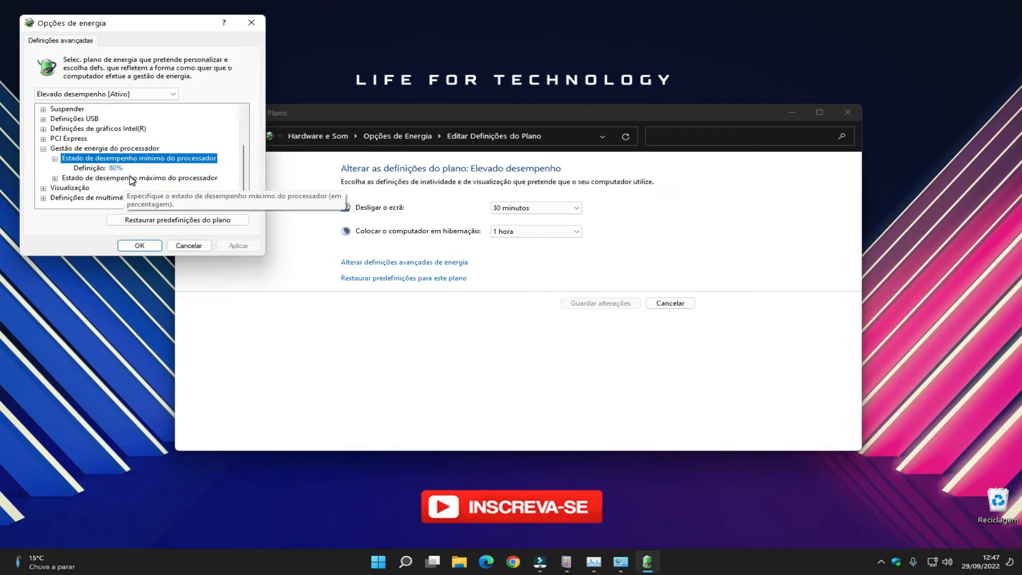
{"action": "left_click", "coordinate": [54, 179]}
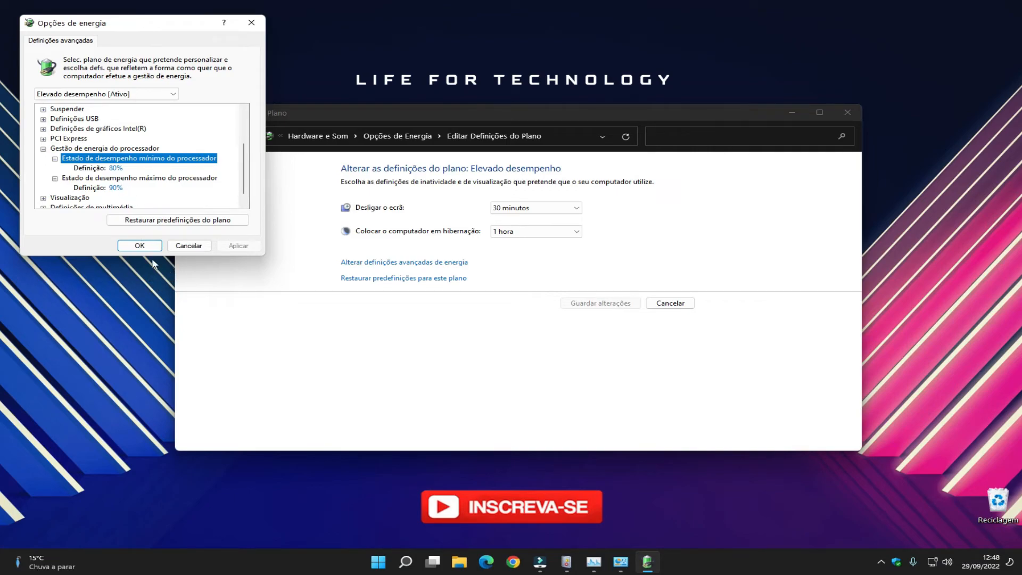
{"action": "left_click", "coordinate": [146, 245]}
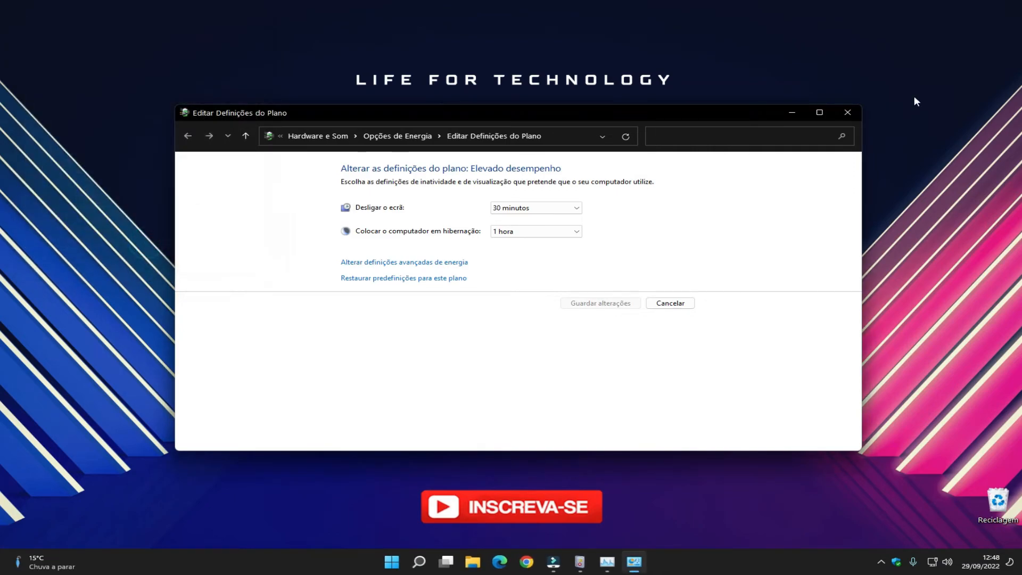
{"action": "left_click", "coordinate": [847, 113]}
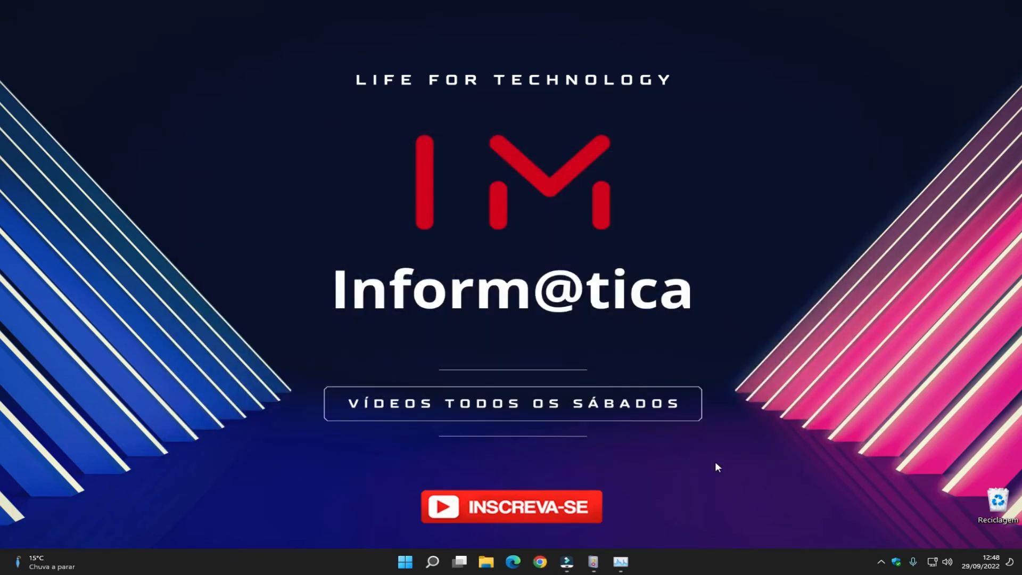